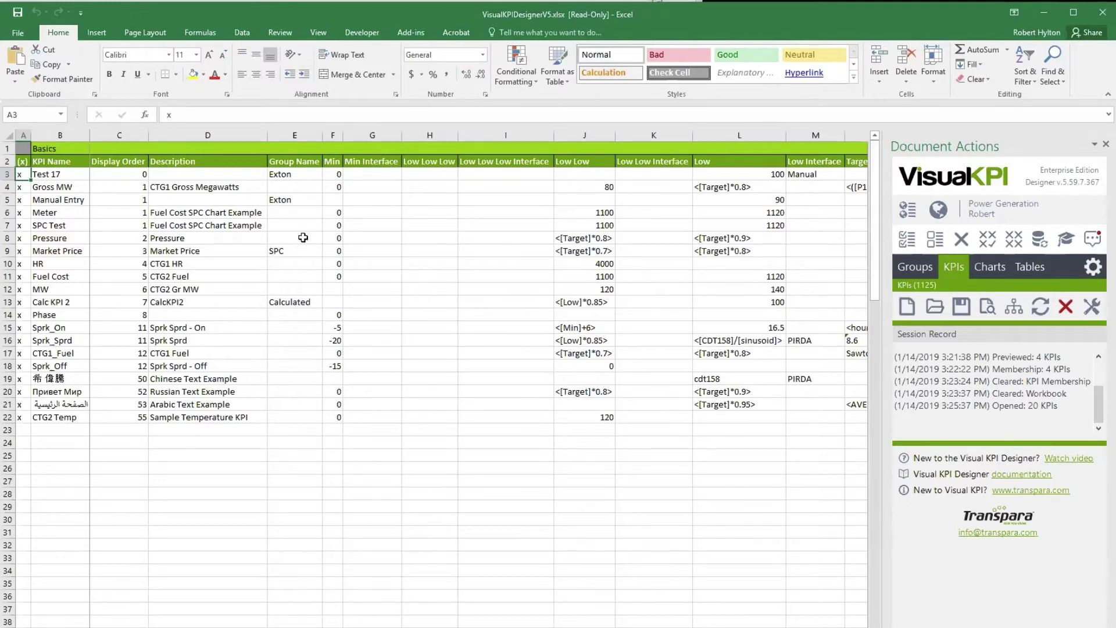
Examine how the KPI worksheet is organised: the Meter row, the Display Order column and the list of KPI names
left_click(7, 212)
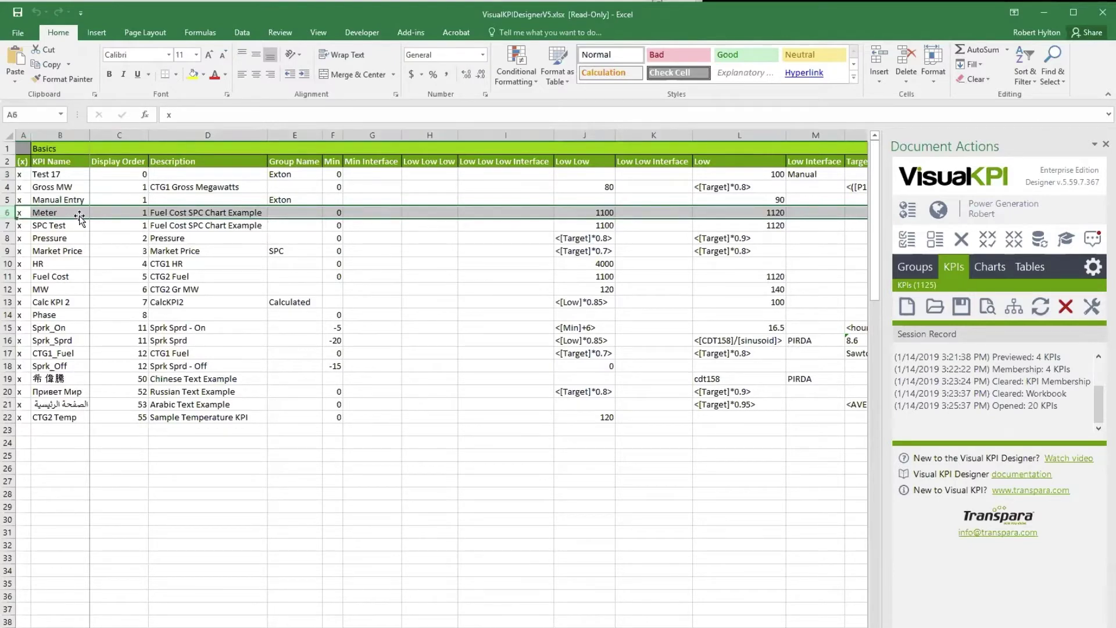
left_click(124, 134)
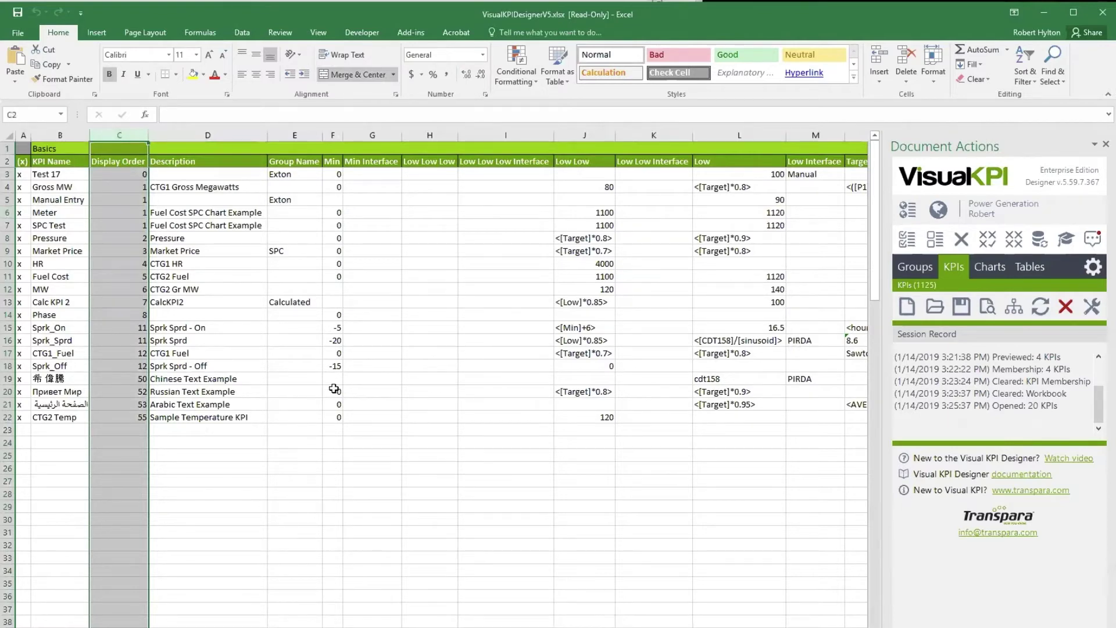
left_click(411, 303)
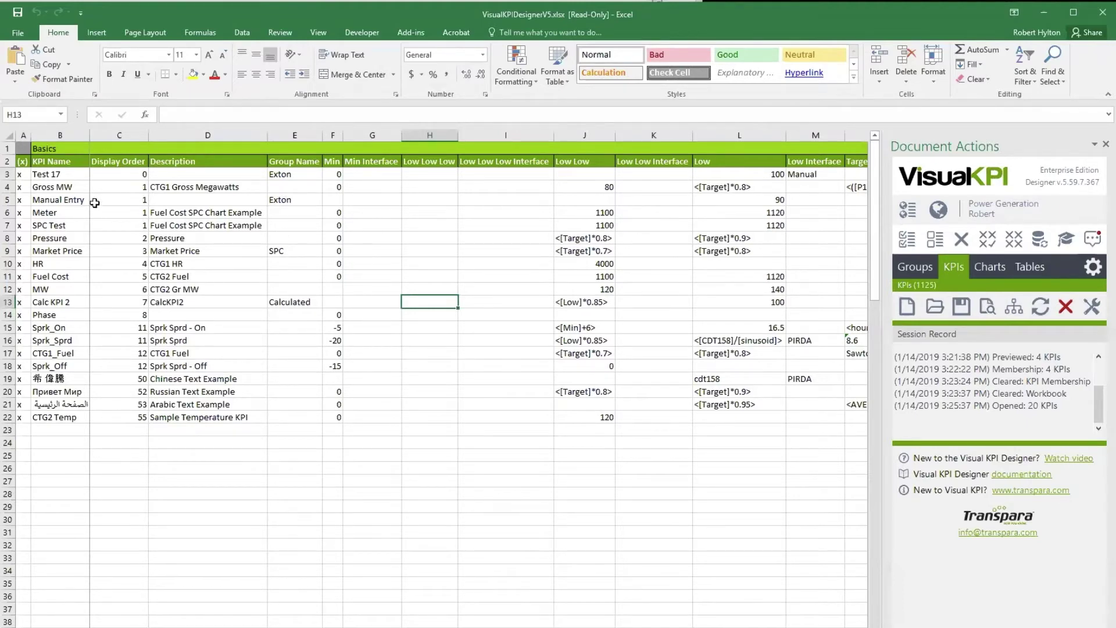
left_click_drag(74, 173, 70, 428)
left_click(68, 414)
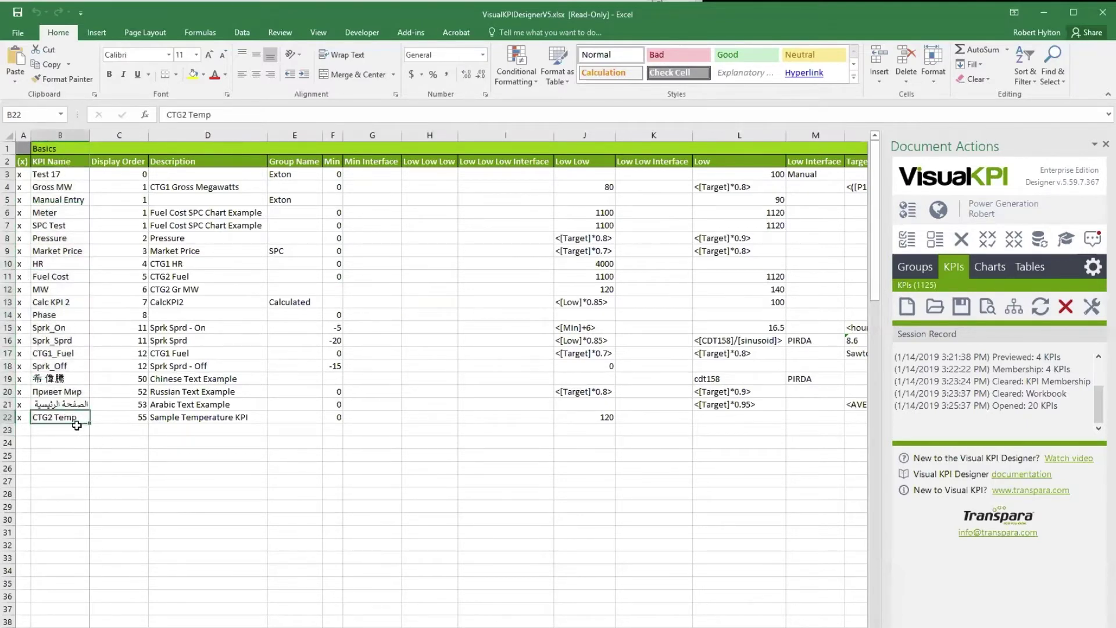
Add a KPI in the first empty row below CTG2 Temp, marked with x and named Training
left_click(73, 428)
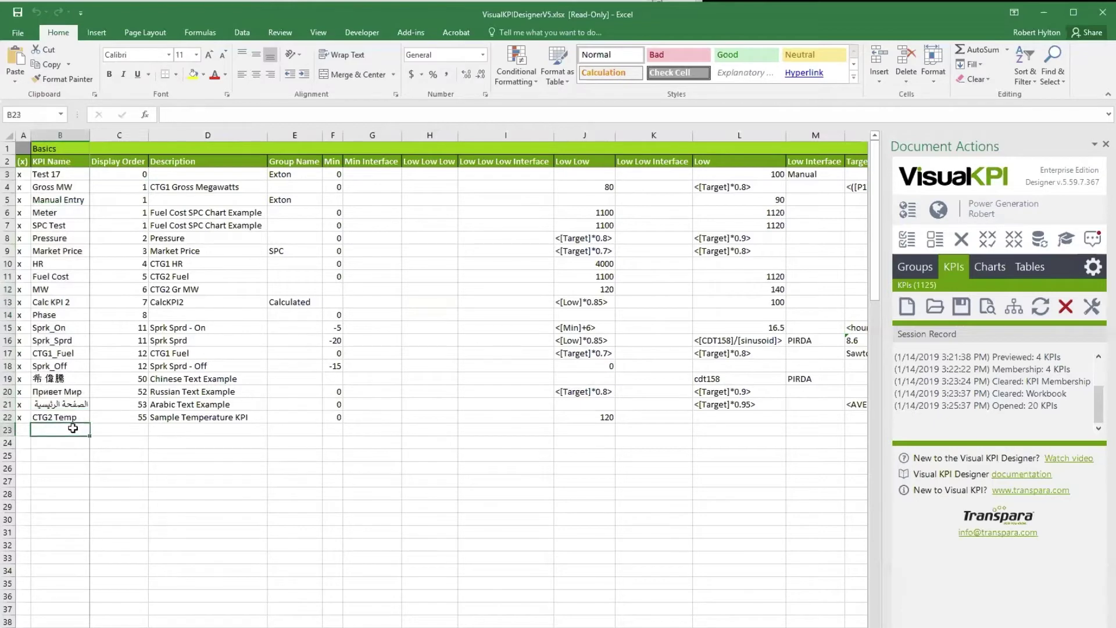
left_click(23, 429)
type("x")
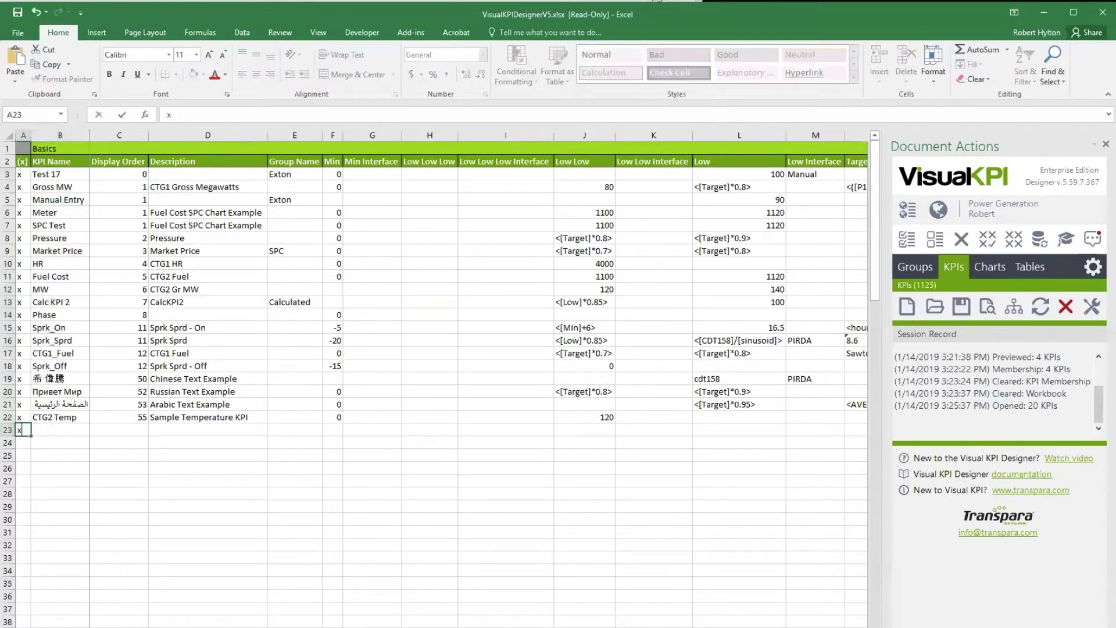
key("Tab")
type("Training")
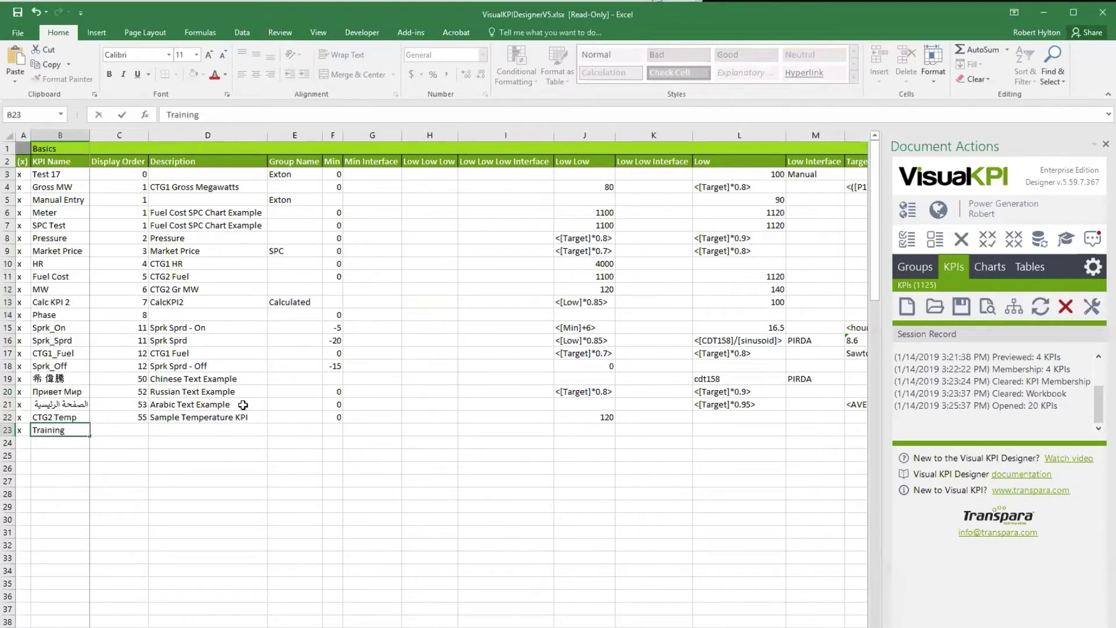
left_click(144, 443)
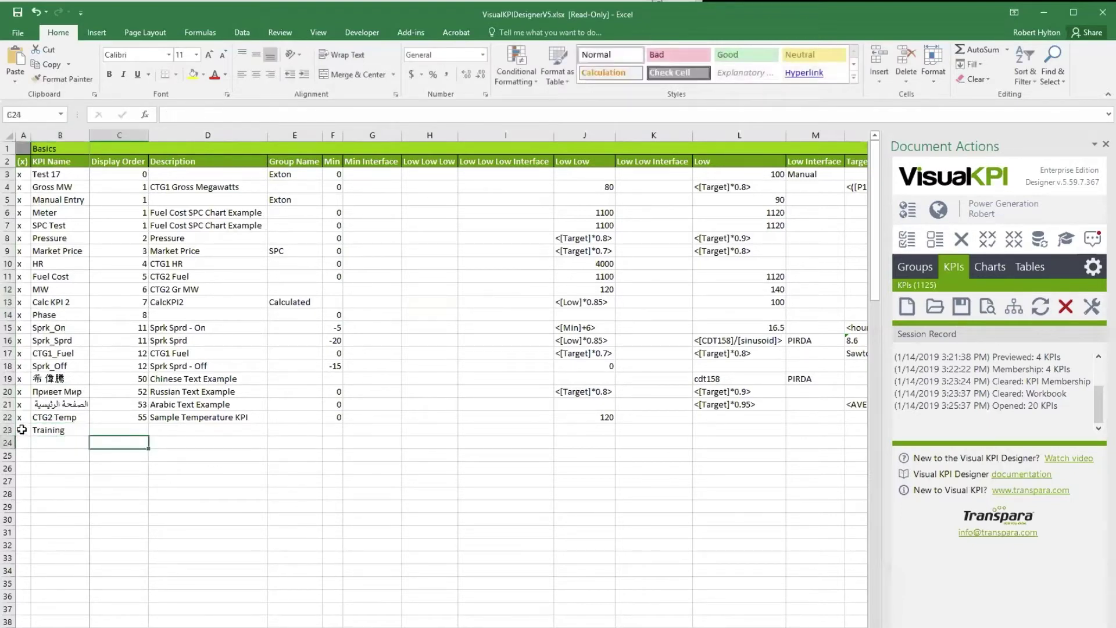
left_click(57, 431)
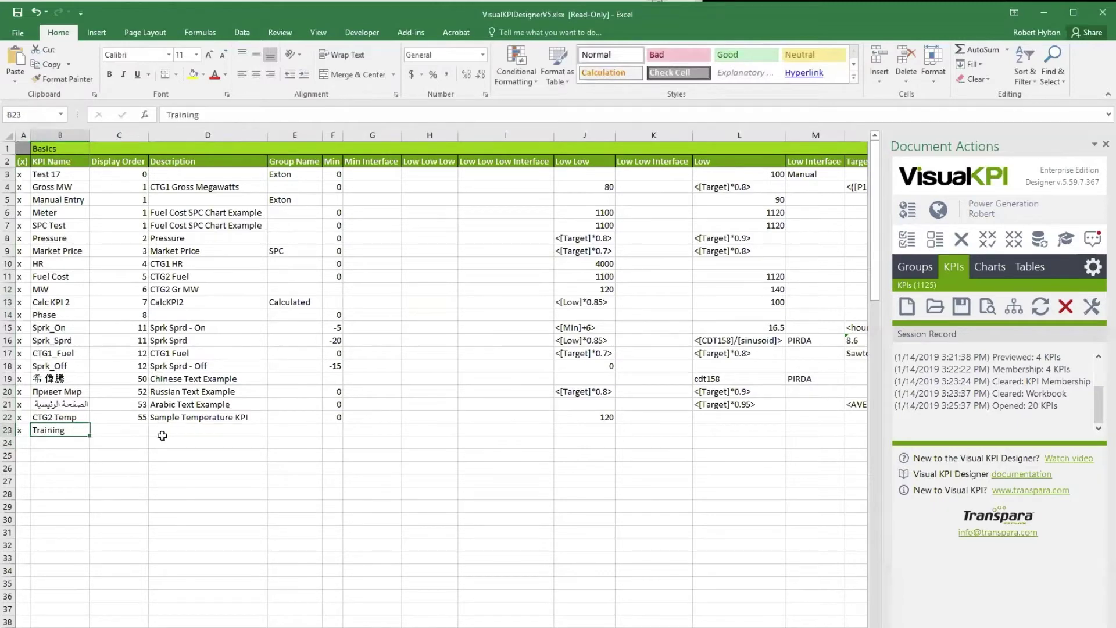
Set the Group Name of the Training KPI to Exton
left_click(300, 431)
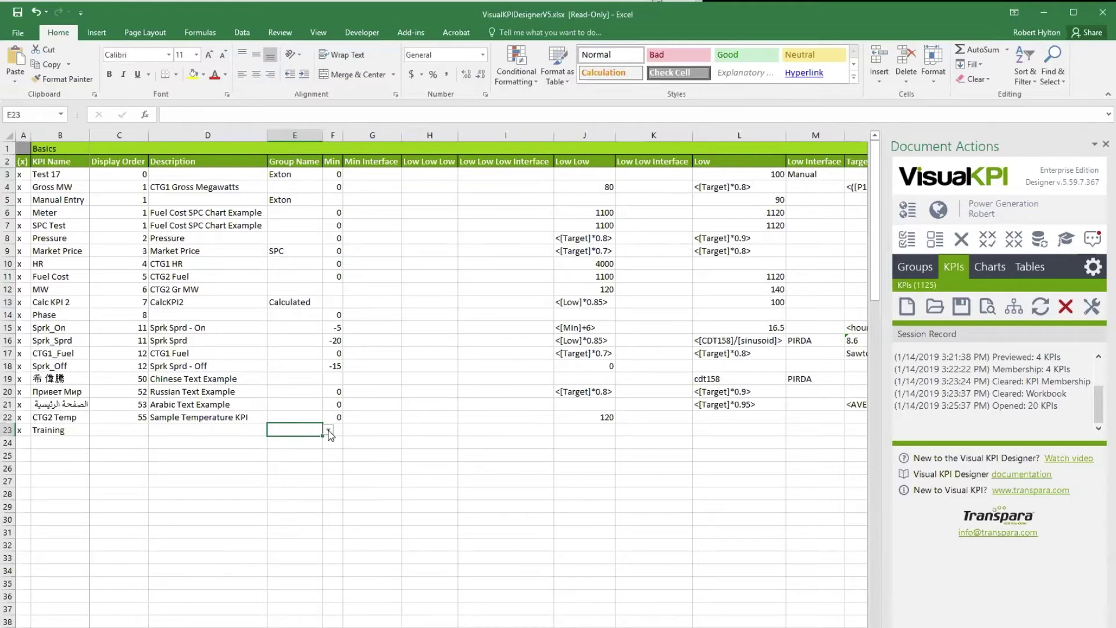
left_click(329, 430)
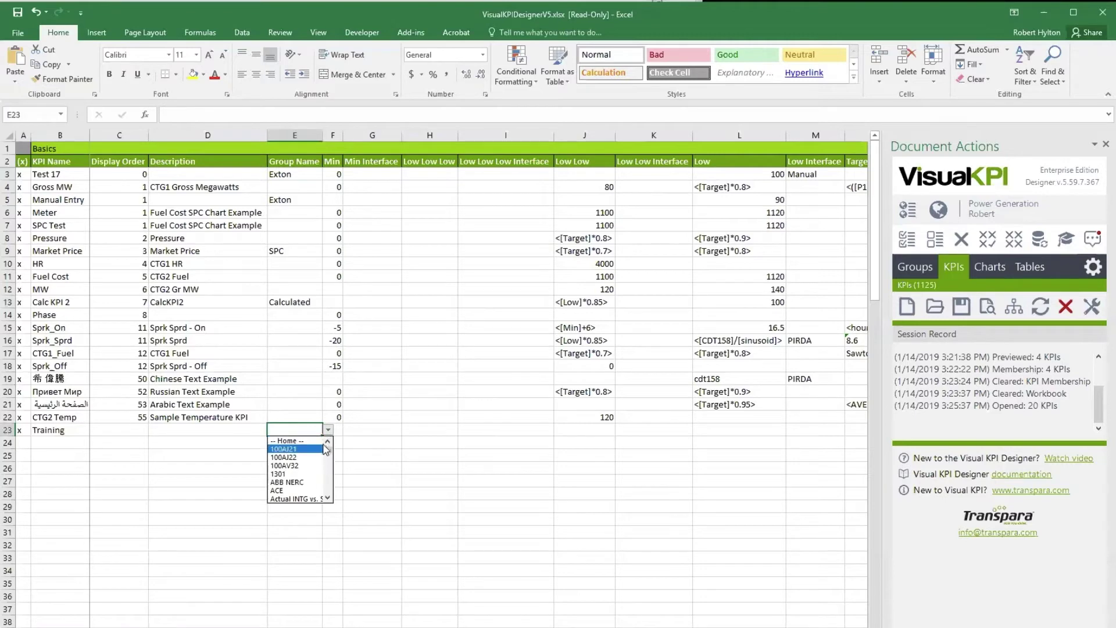
left_click_drag(331, 457, 330, 471)
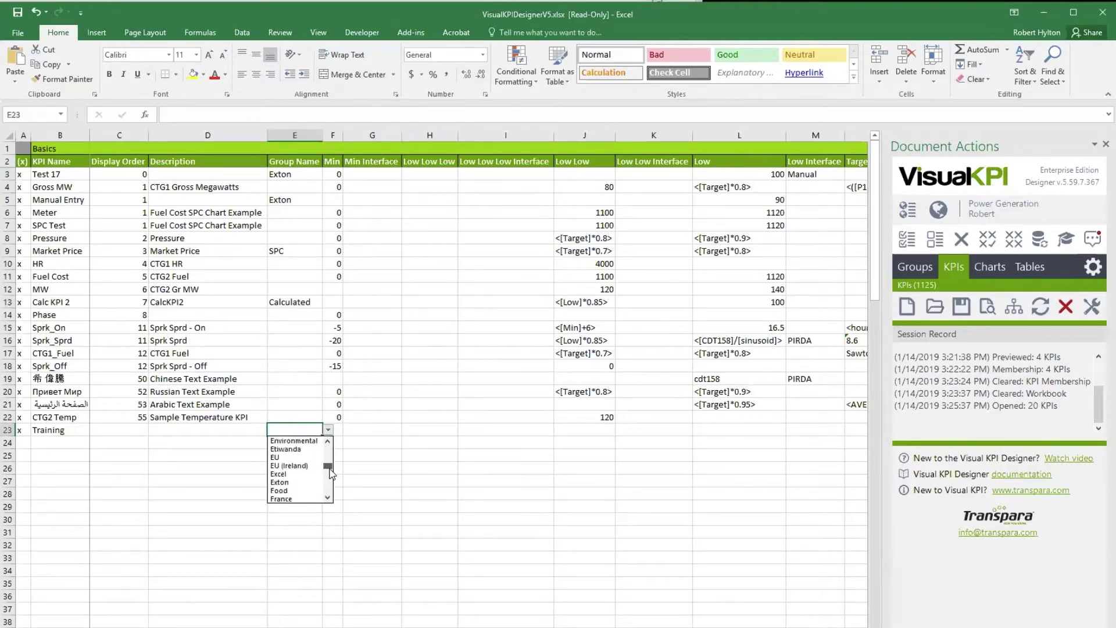
left_click(280, 482)
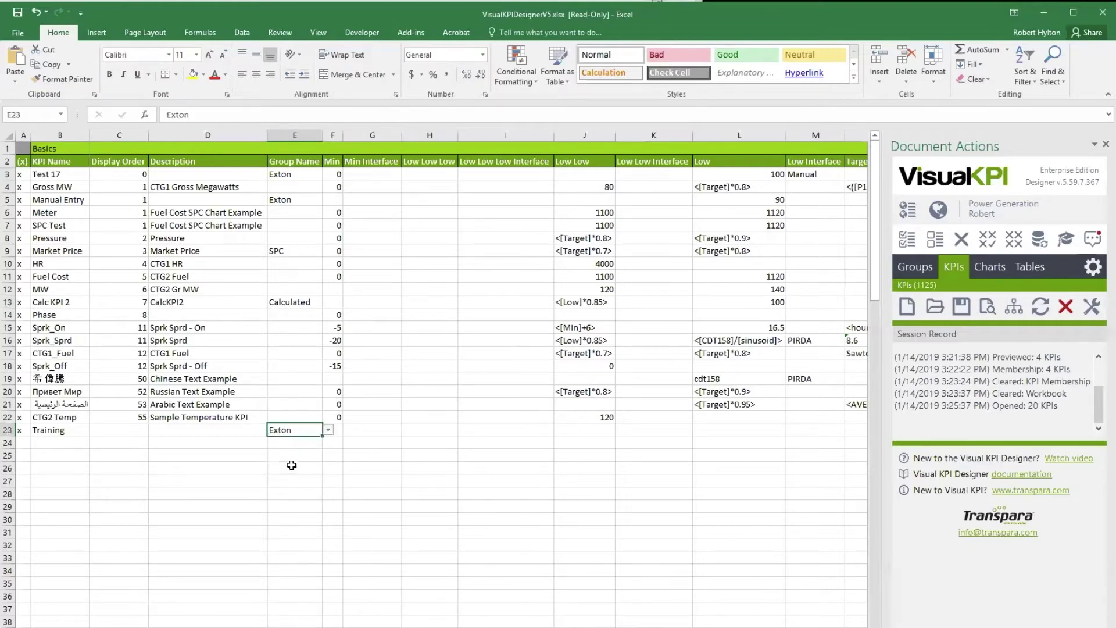
Save the KPIs from the worksheet to the server and refresh the KPI list on the Visual KPI website
left_click(297, 457)
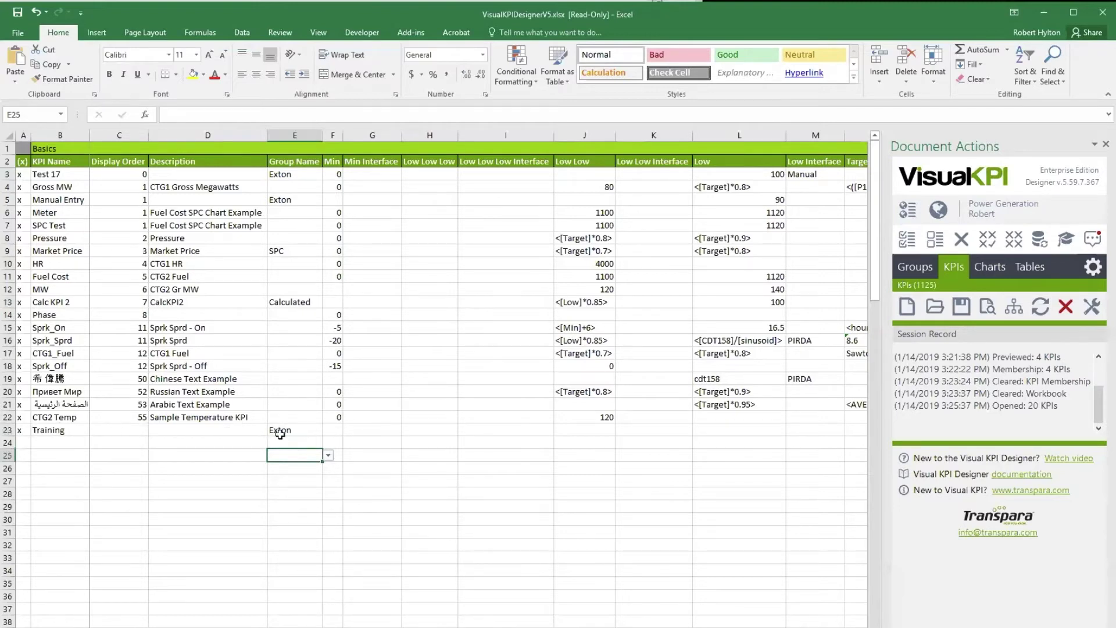
left_click(961, 309)
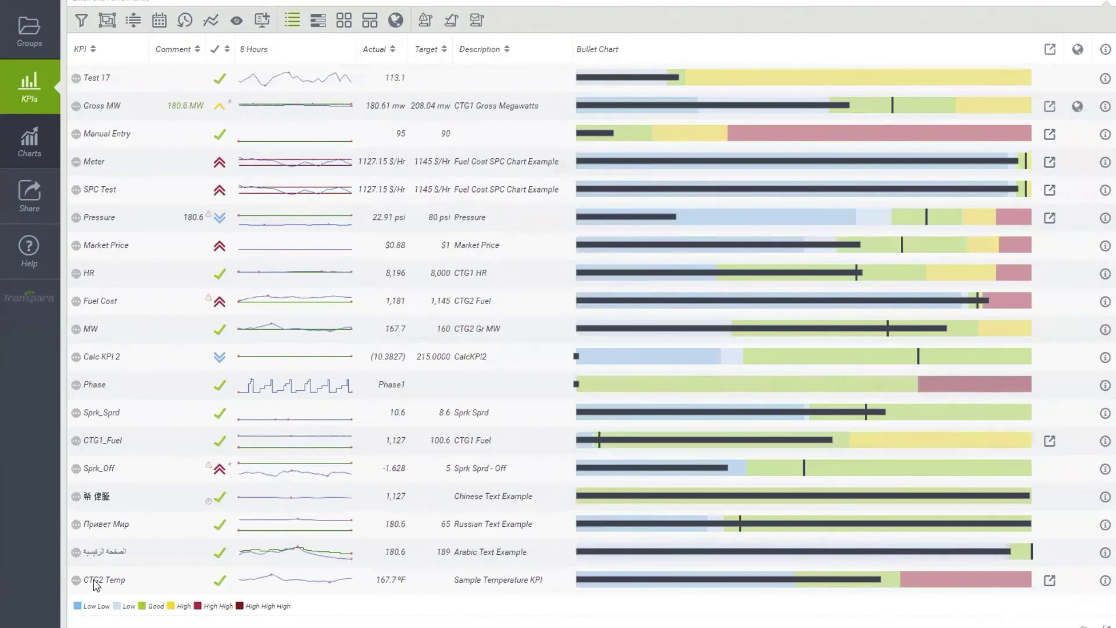
key("F5")
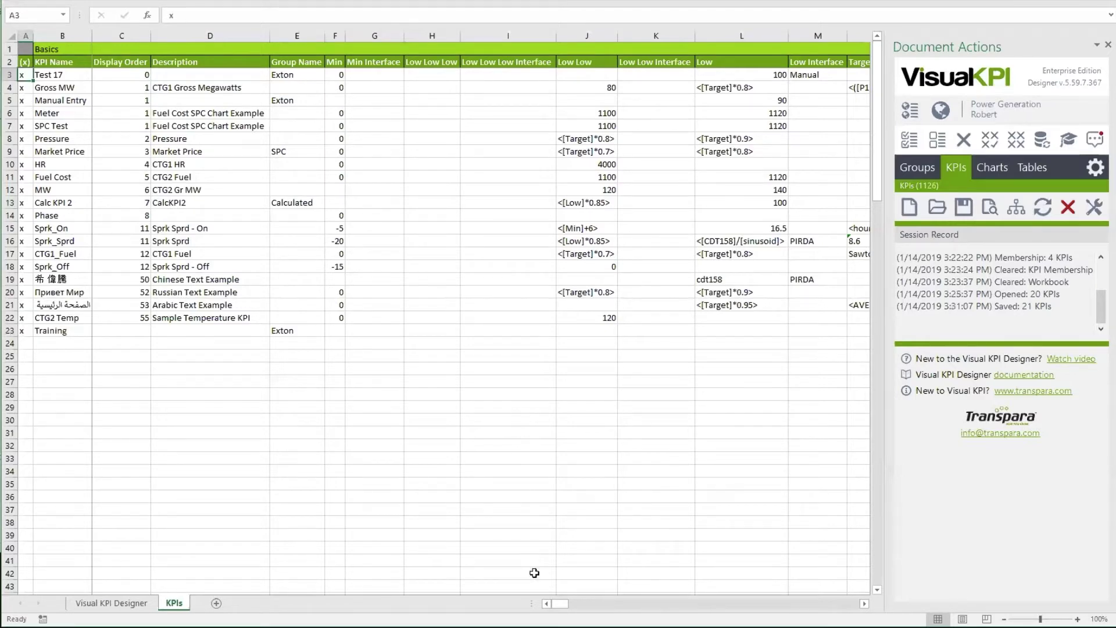
Look over the Advanced configuration objects such as Attributes, and examine the attribute columns of the KPIs, such as Region Name and Plant Type
left_click(1095, 168)
mouse_move(1040, 211)
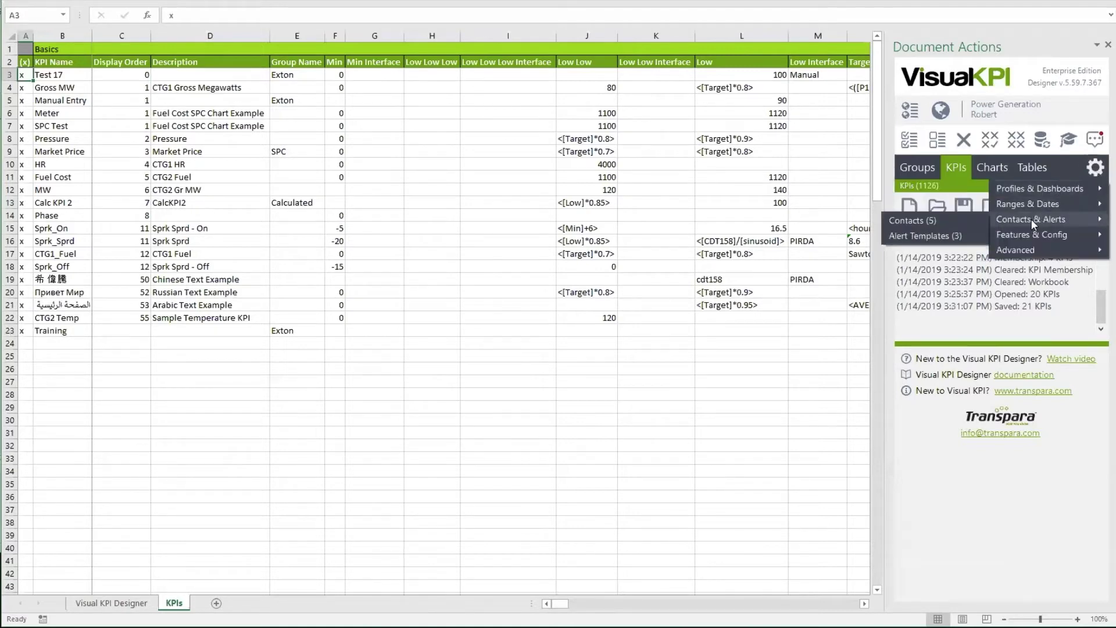
mouse_move(1017, 246)
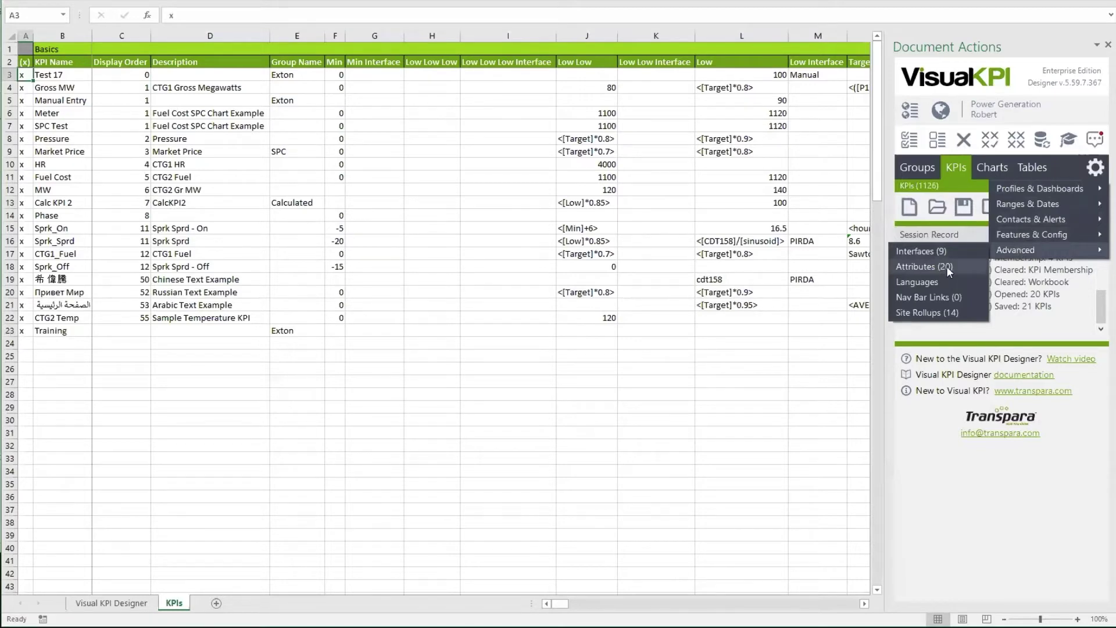
left_click(659, 406)
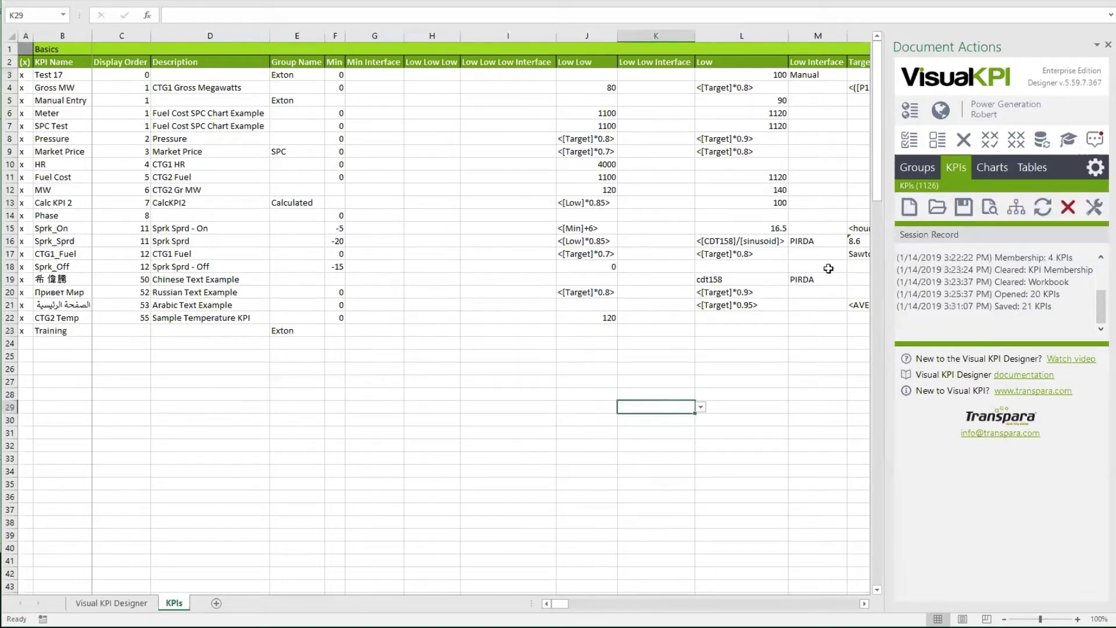
left_click_drag(562, 605, 604, 605)
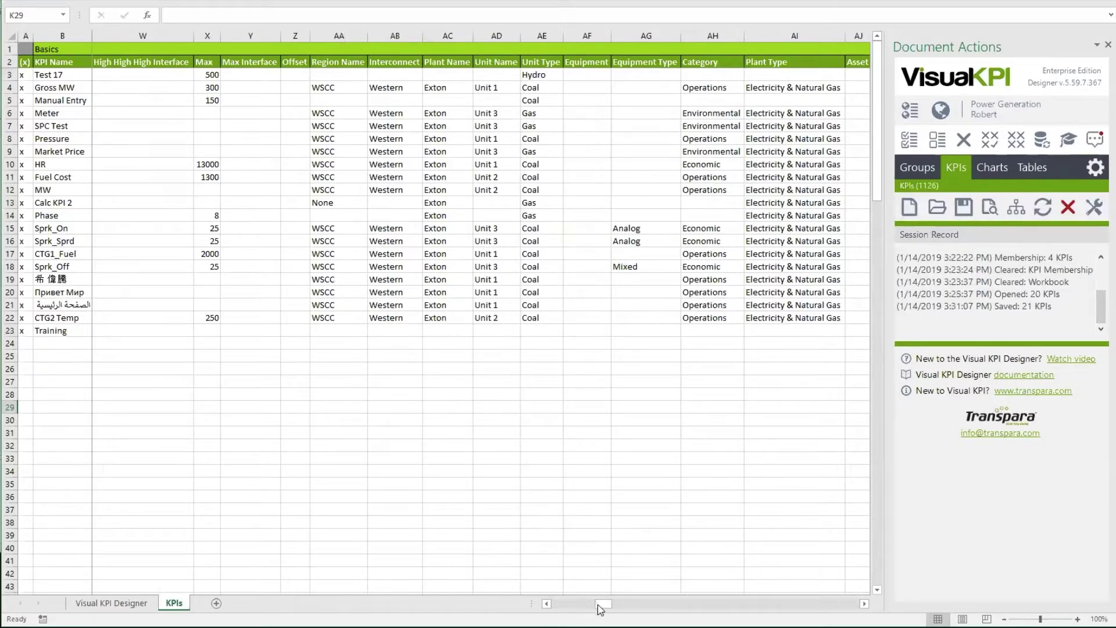
left_click_drag(594, 604, 557, 606)
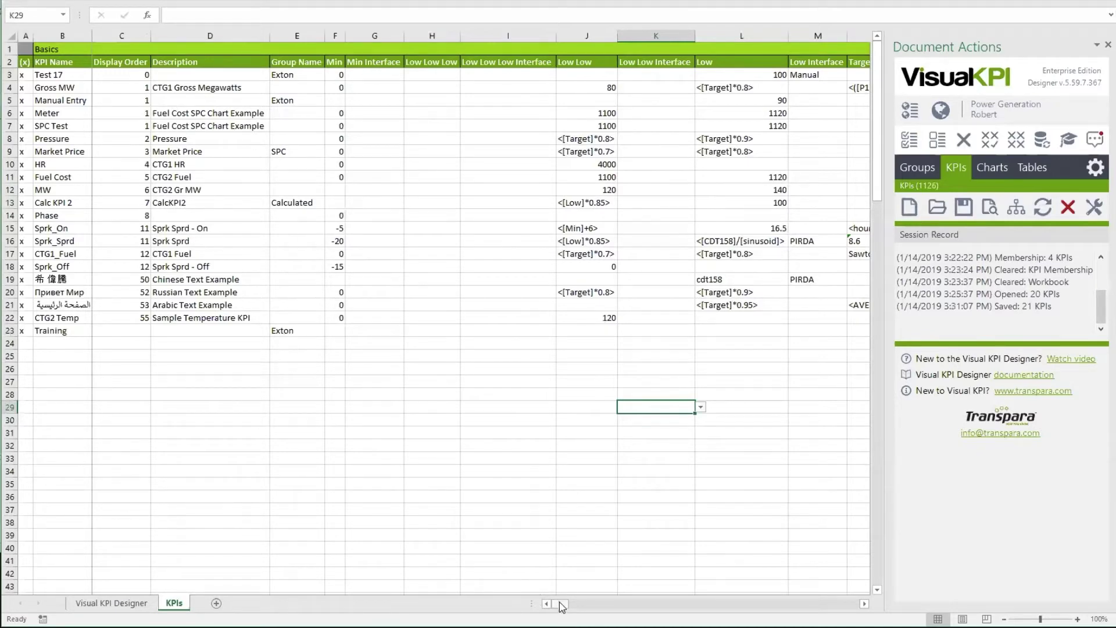
mouse_move(566, 608)
left_mouse_down()
mouse_move(725, 607)
mouse_move(557, 606)
left_mouse_up()
Show only the essential KPI columns, review them through Latitude and Longitude, and restore the full column set
left_click(1072, 143)
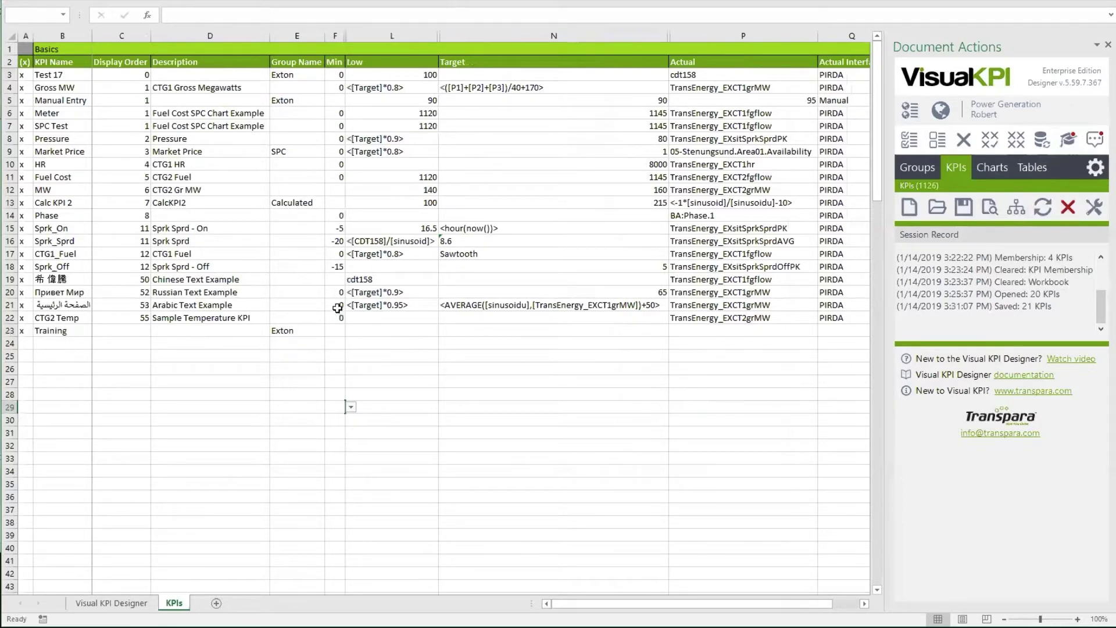
mouse_move(605, 611)
left_mouse_down()
mouse_move(633, 610)
mouse_move(624, 611)
left_mouse_up()
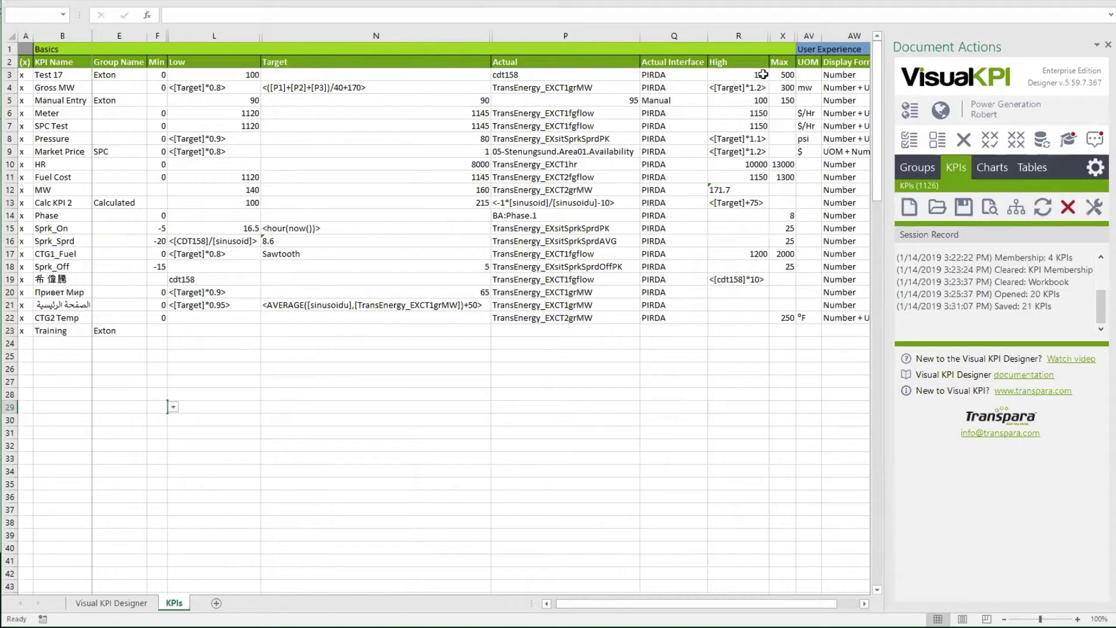
left_click_drag(771, 603, 792, 604)
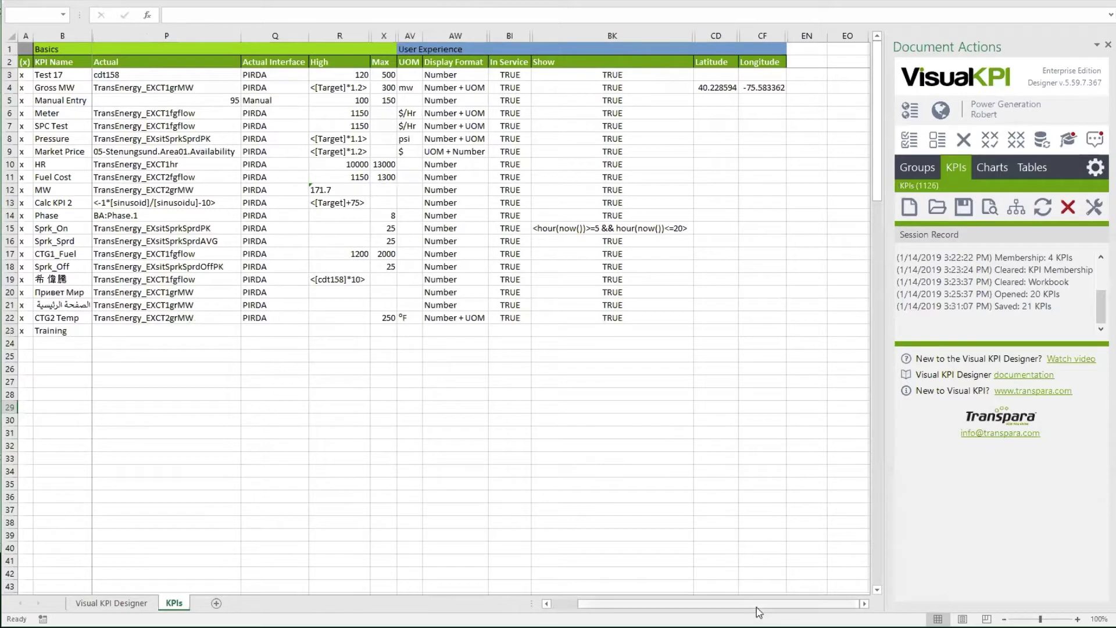
left_click_drag(758, 605, 732, 606)
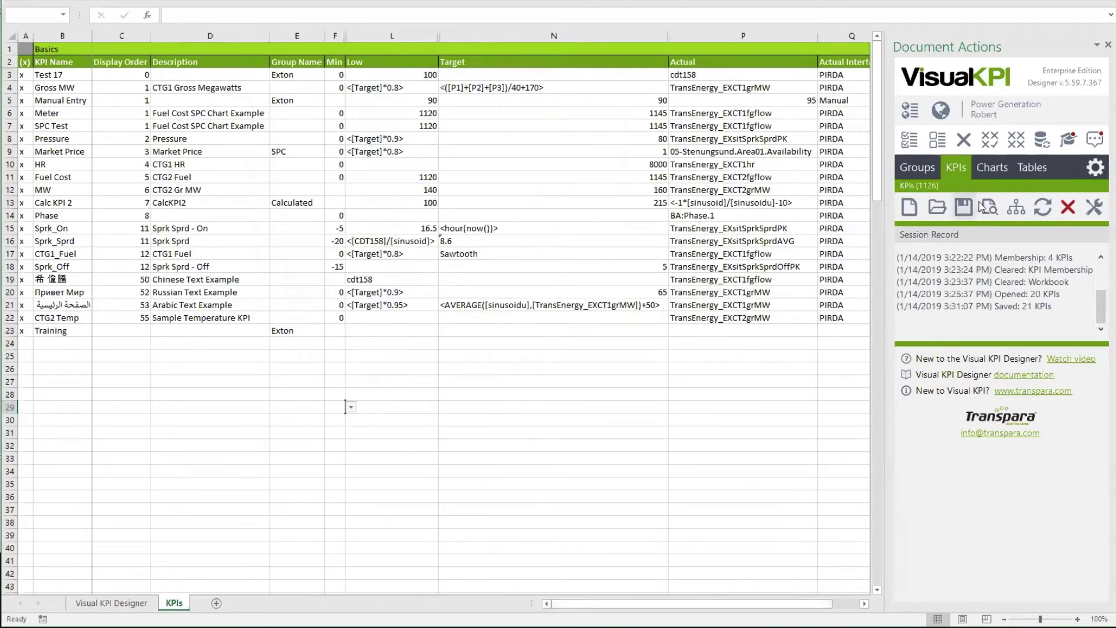
left_click(1069, 141)
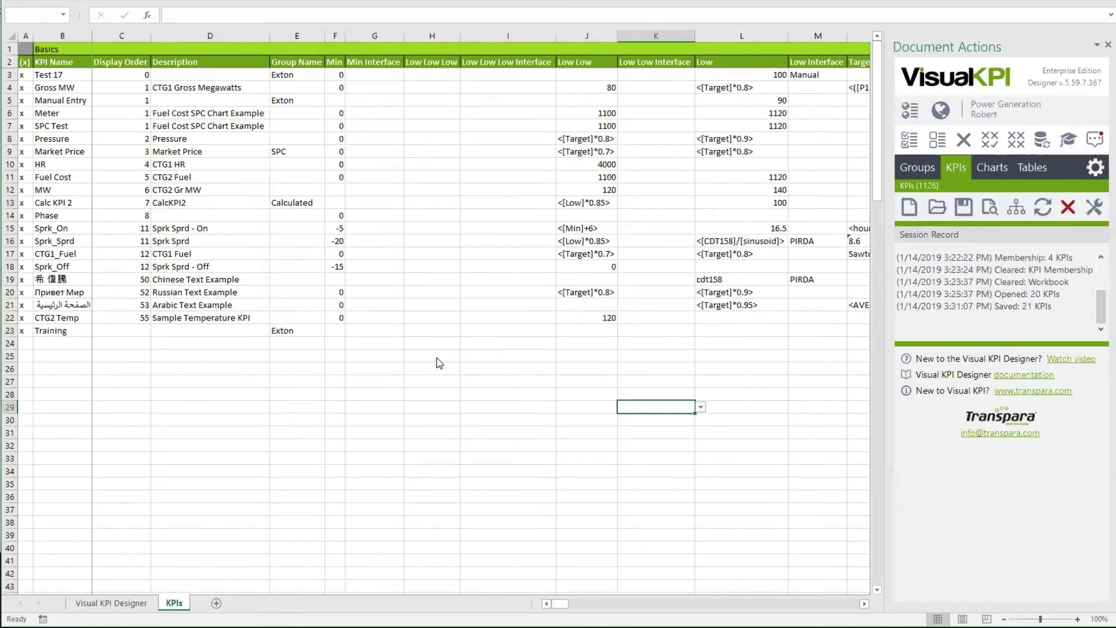
Examine the Basics and User Experience column sections of the KPIs, through the attribute, notification and trend columns
left_click(54, 46)
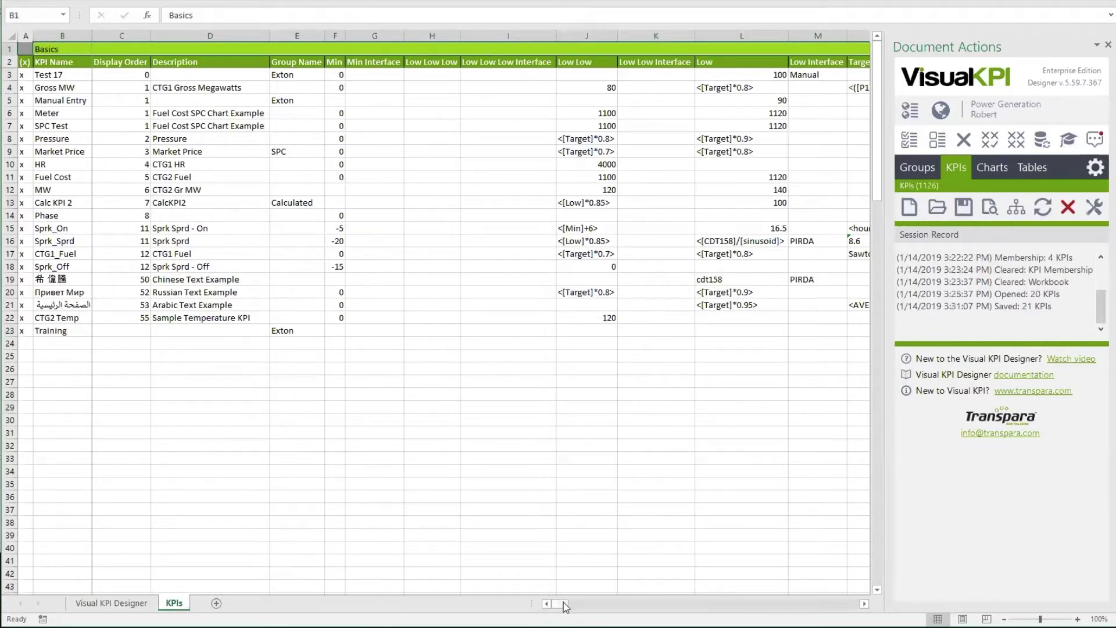
left_click_drag(564, 607, 595, 605)
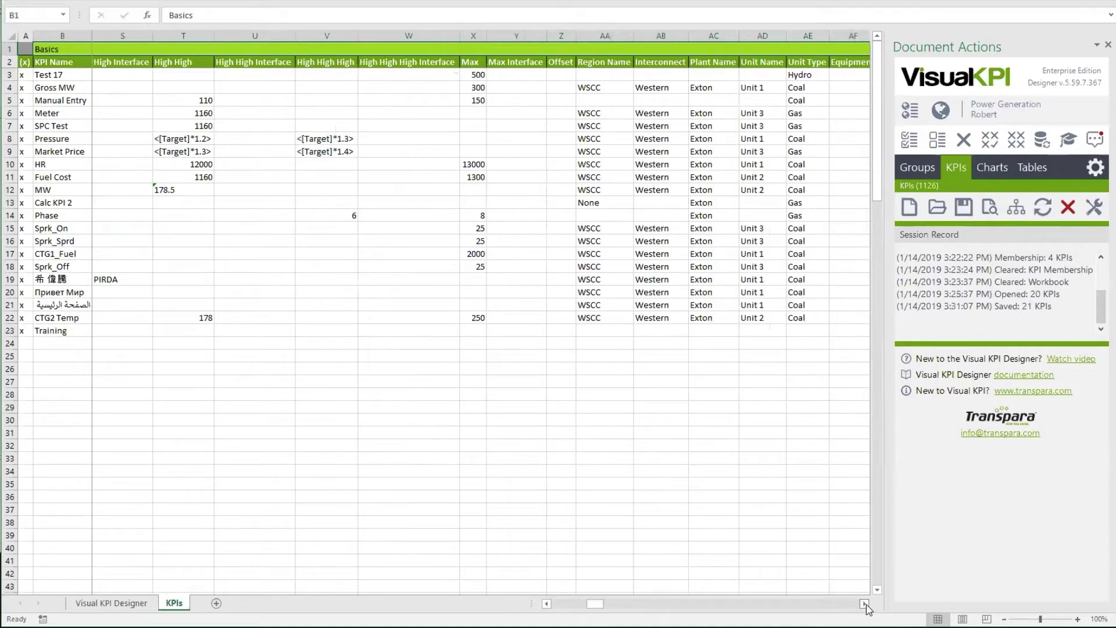
left_click_drag(865, 605, 866, 605)
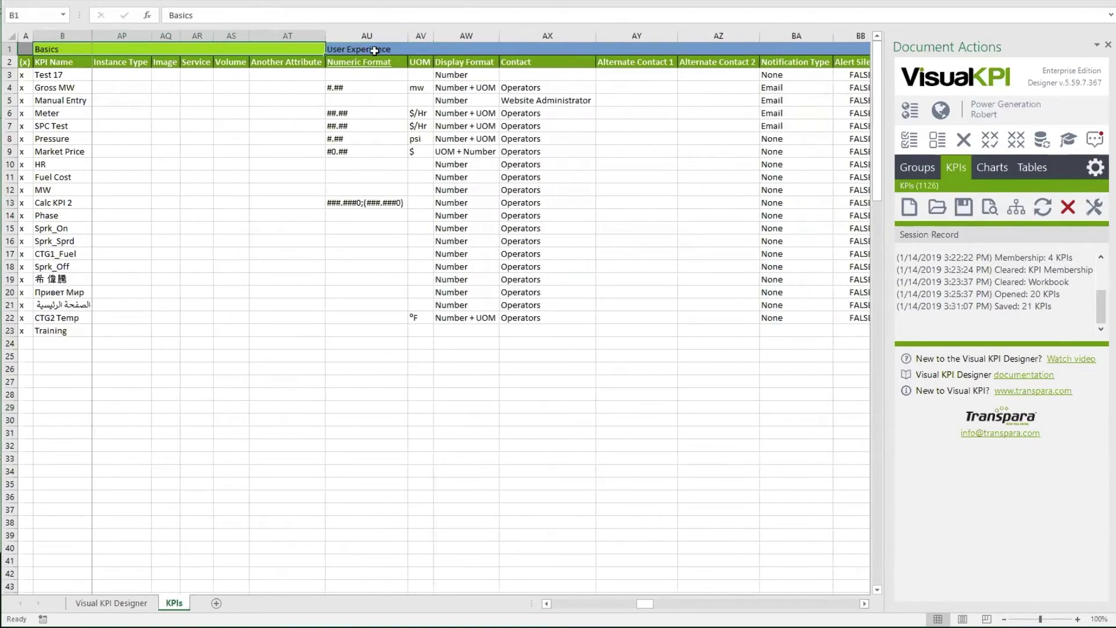
left_click(375, 51)
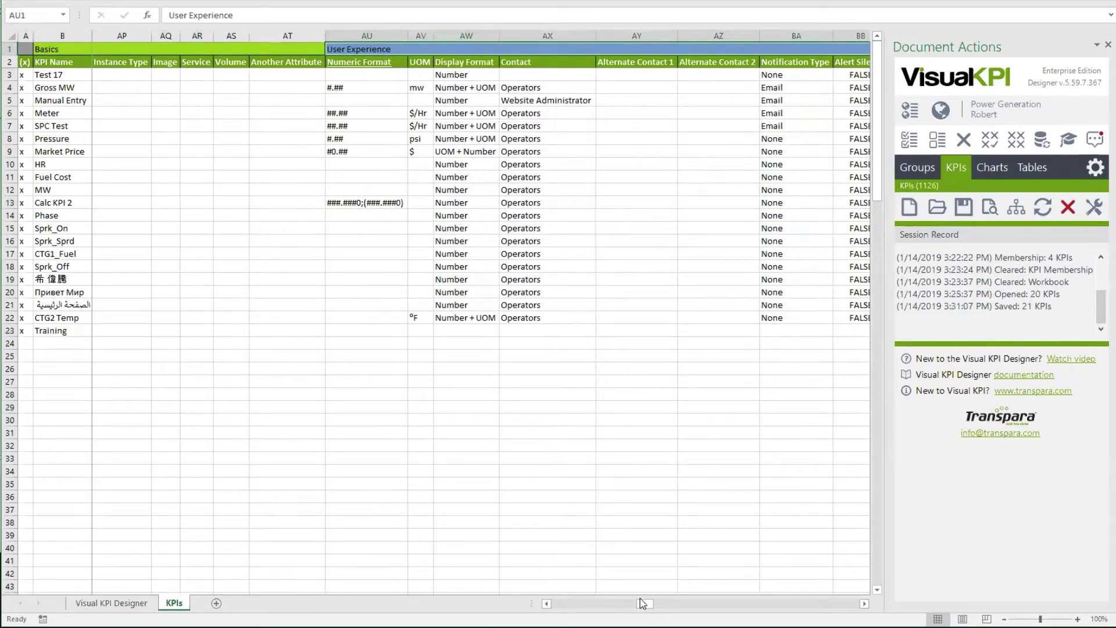
left_click_drag(644, 605, 672, 604)
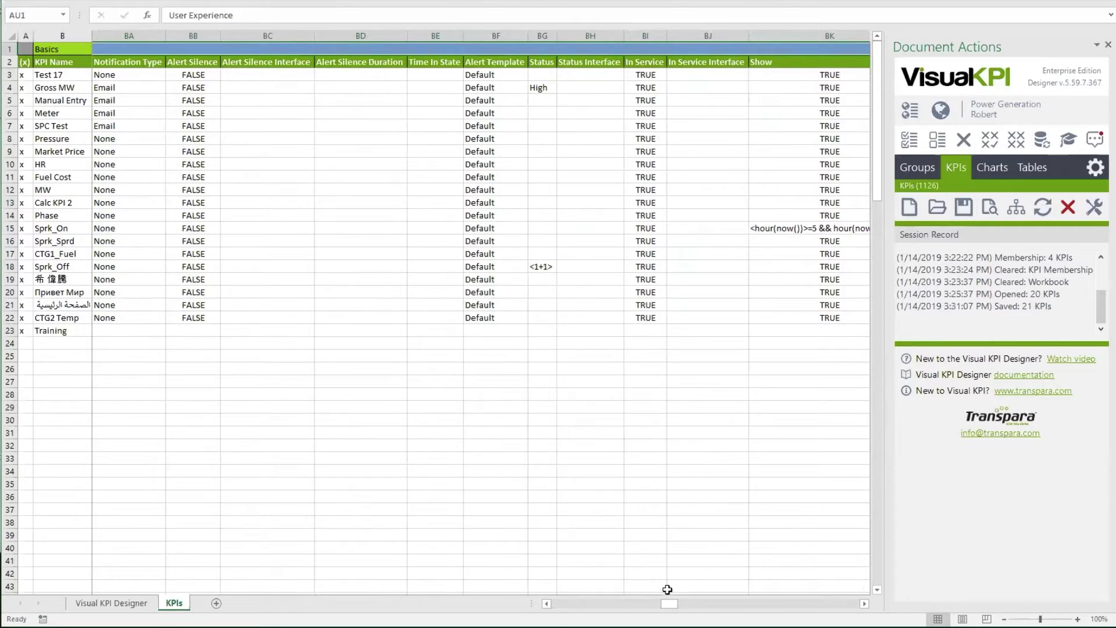
left_click_drag(669, 604, 704, 600)
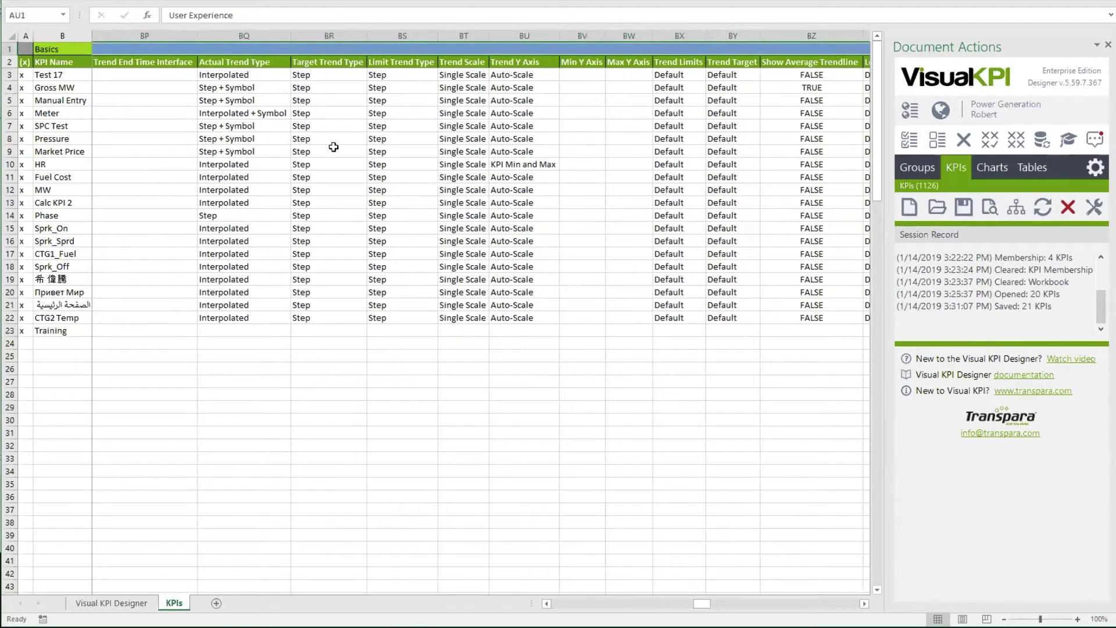
Examine the SPC and Extended column sections, including the link columns and the description of Parameter 1
left_click_drag(702, 606, 748, 602)
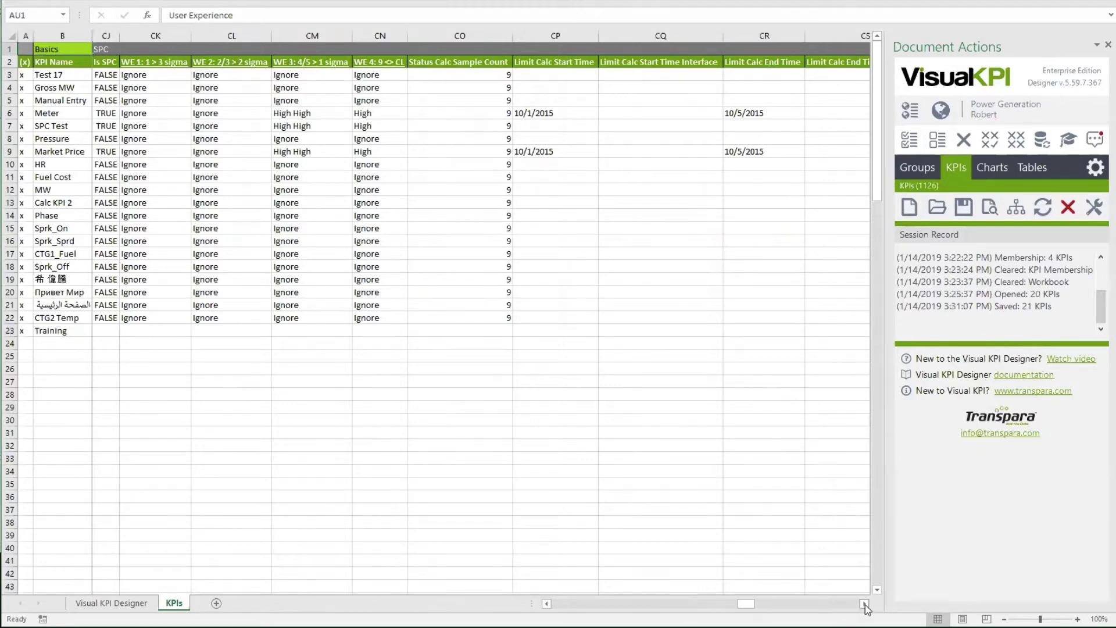
left_click_drag(865, 605, 865, 605)
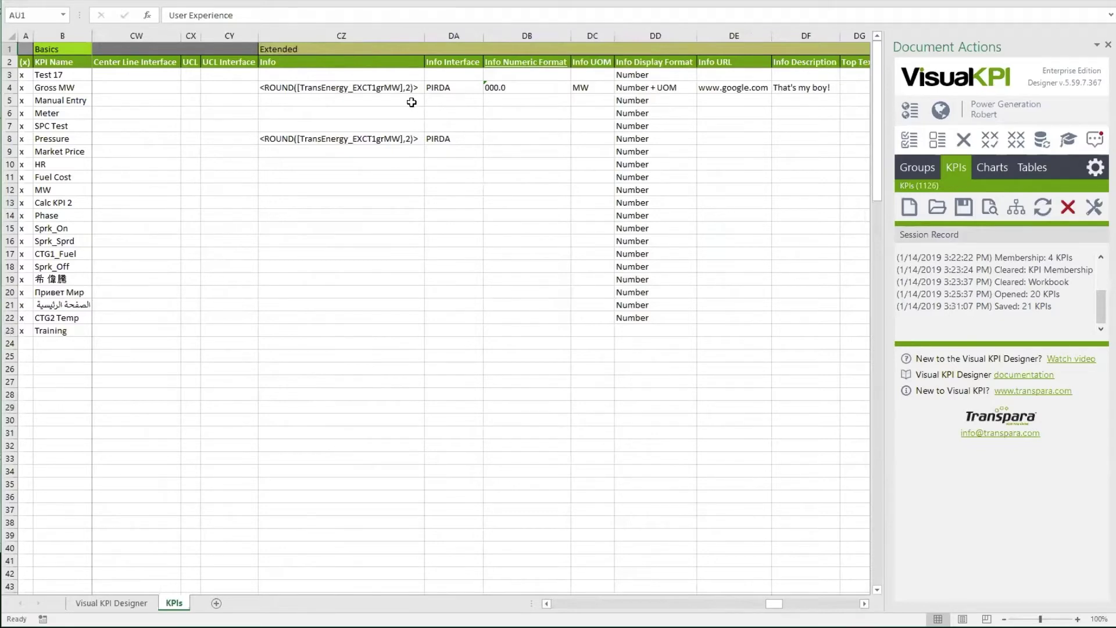
left_click(865, 603)
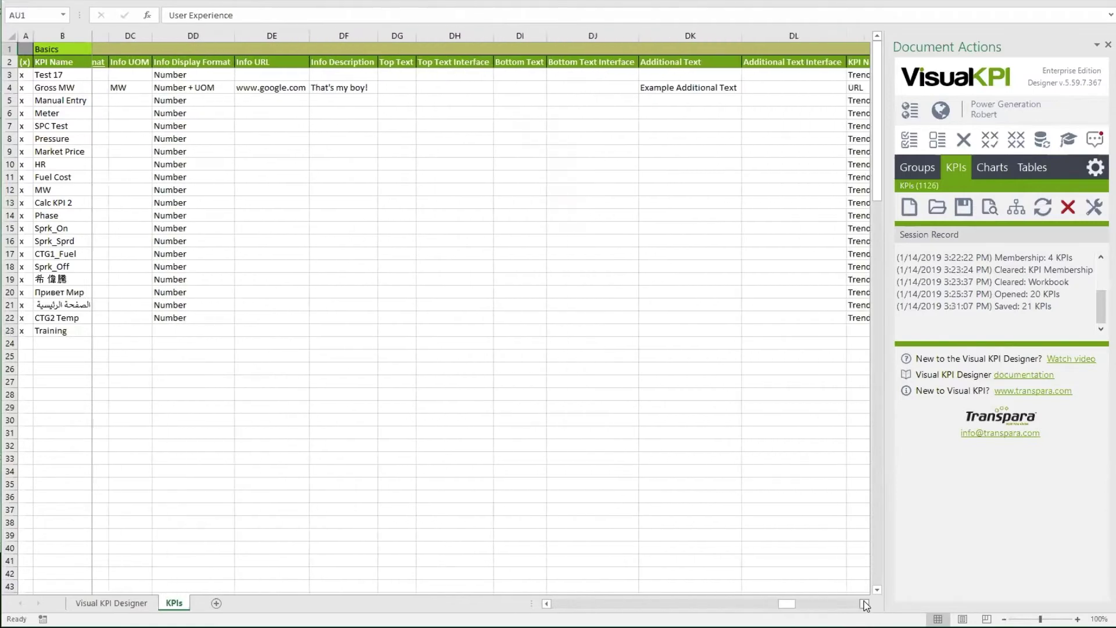
left_click(865, 604)
left_click(865, 603)
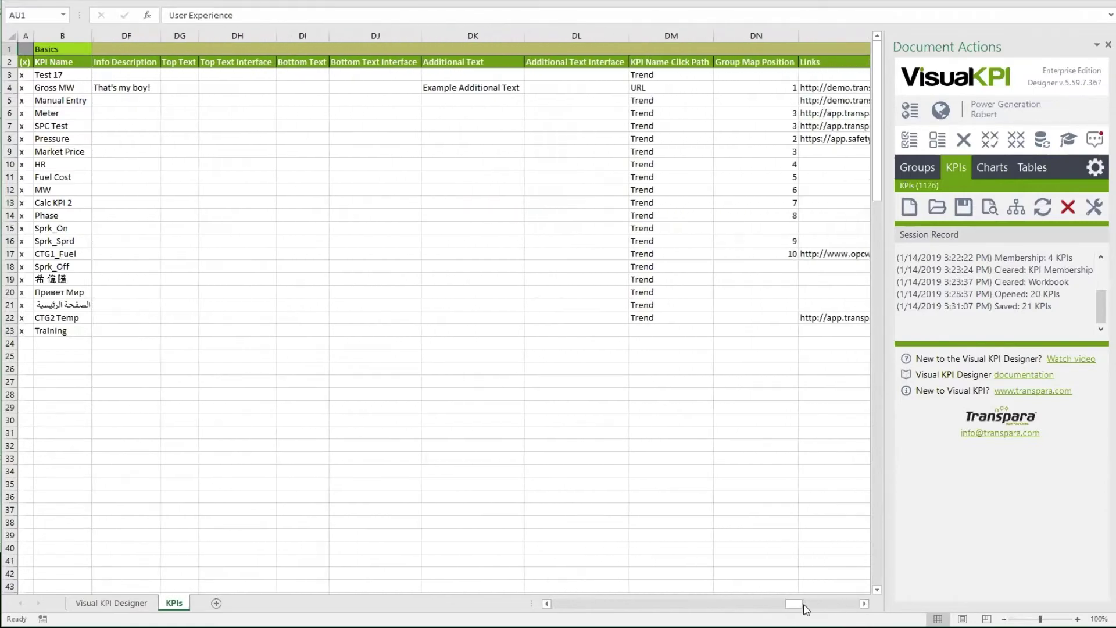
left_click_drag(798, 607, 821, 608)
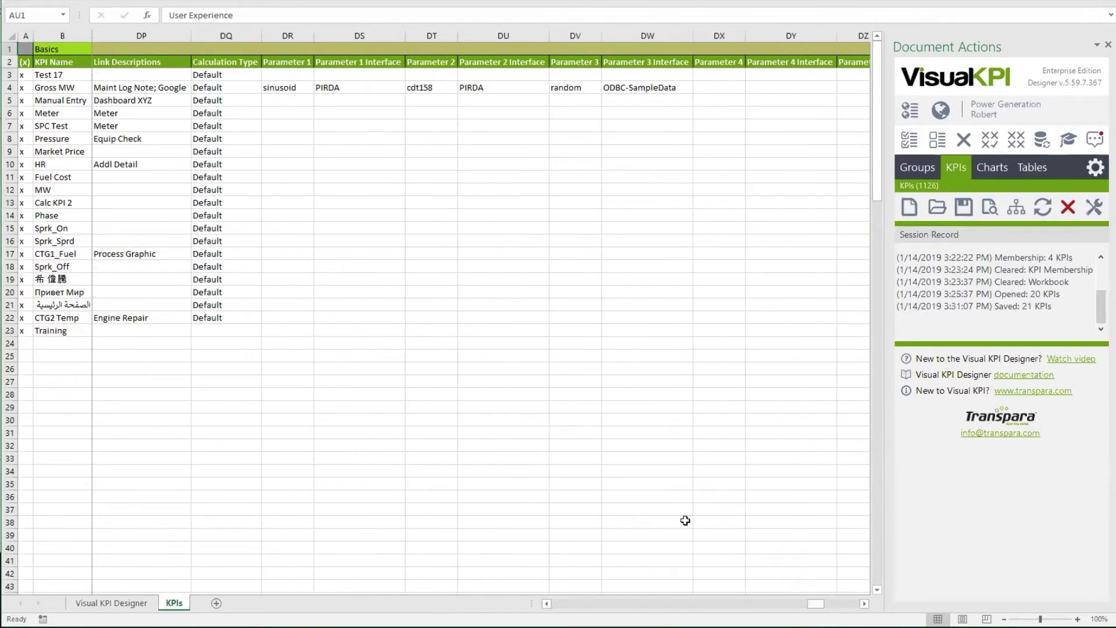
left_click(295, 63)
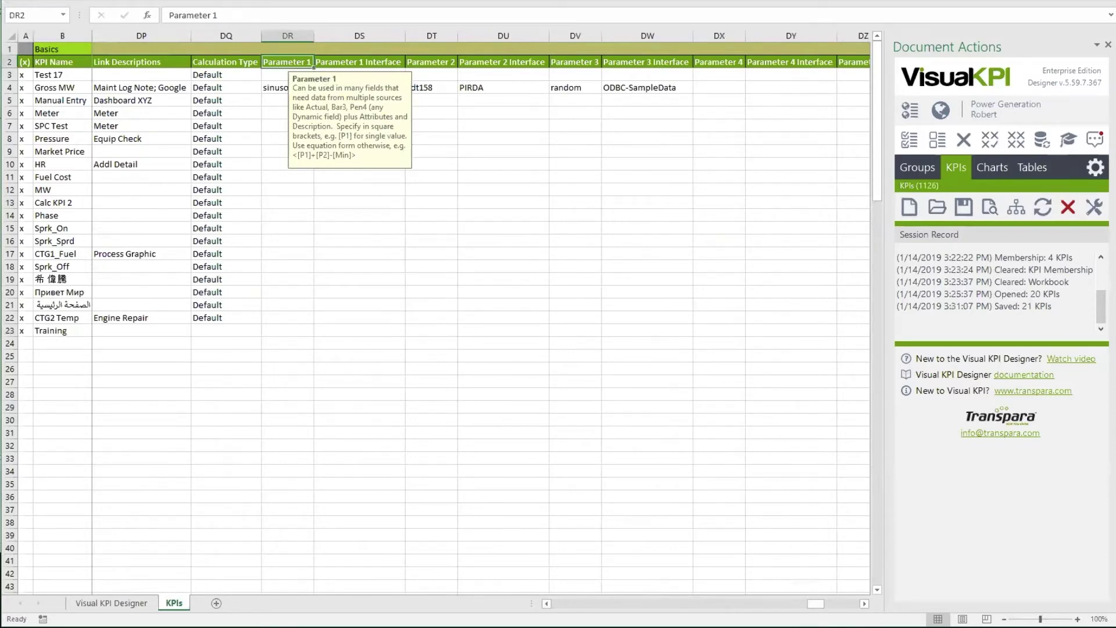
Review the Access Group List entries of the KPIs, including the Training row, and the KPI ID column in the System section
left_click_drag(817, 604, 849, 604)
left_click(656, 75)
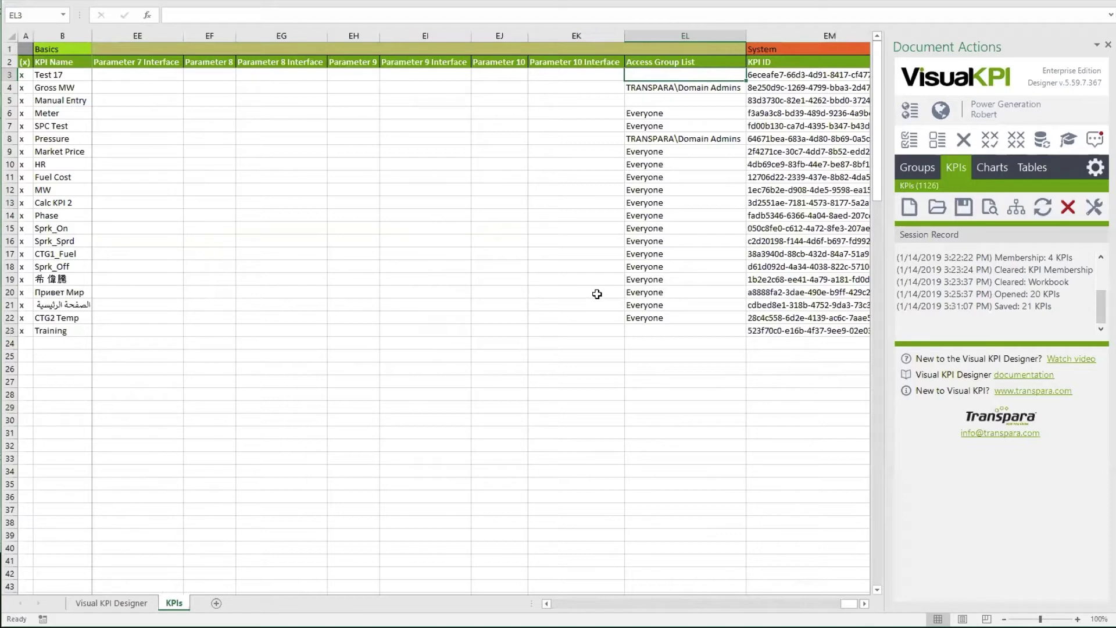
left_click_drag(662, 152, 688, 318)
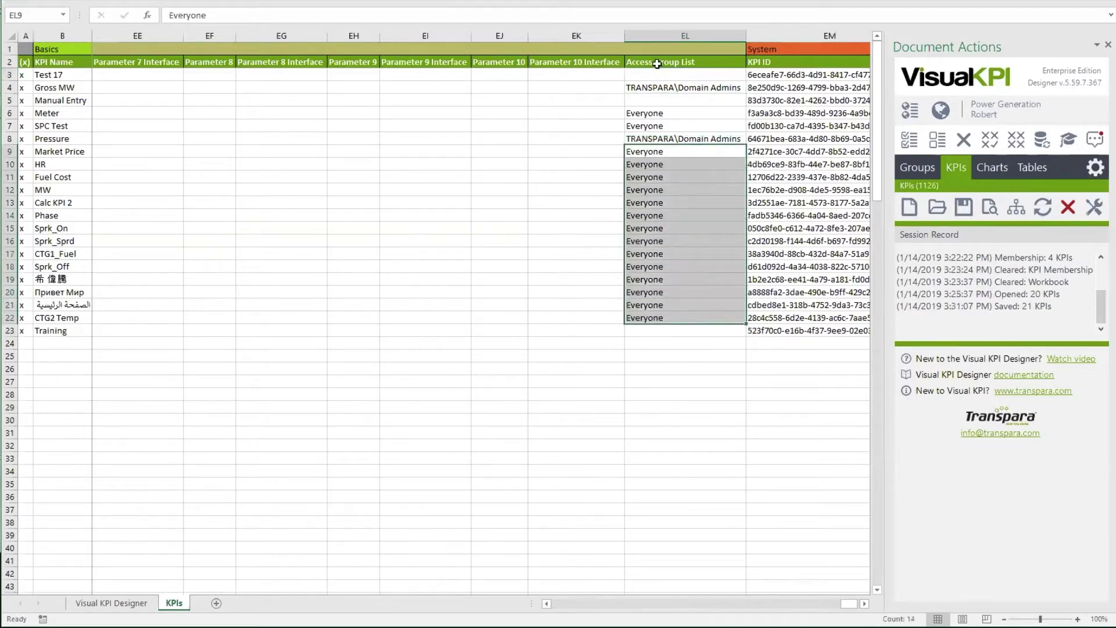
left_click(671, 89)
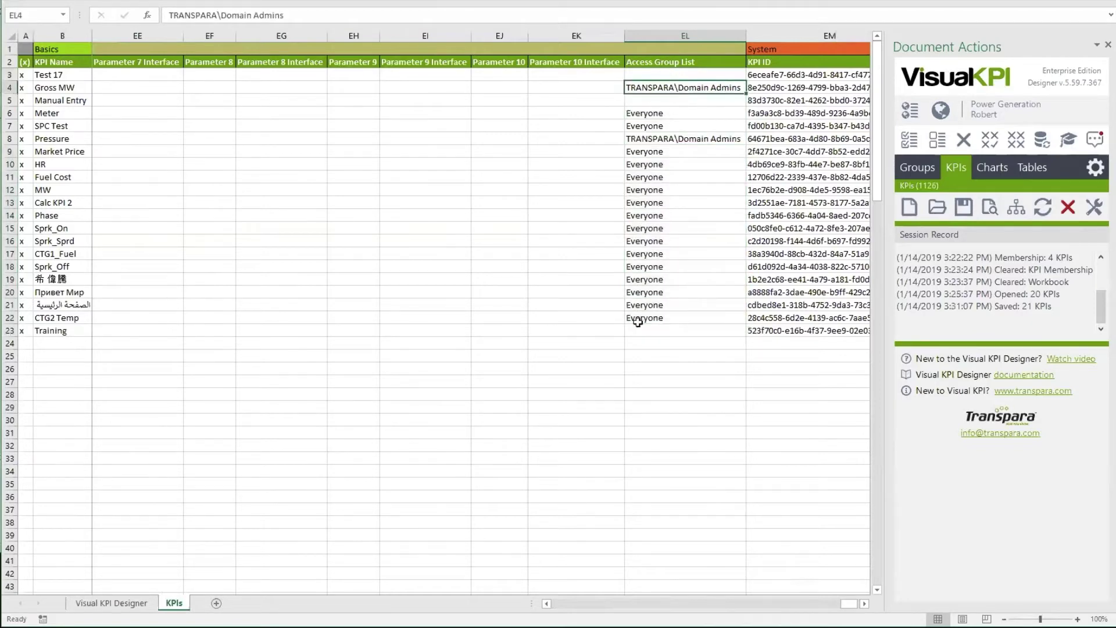
left_click_drag(645, 330, 649, 338)
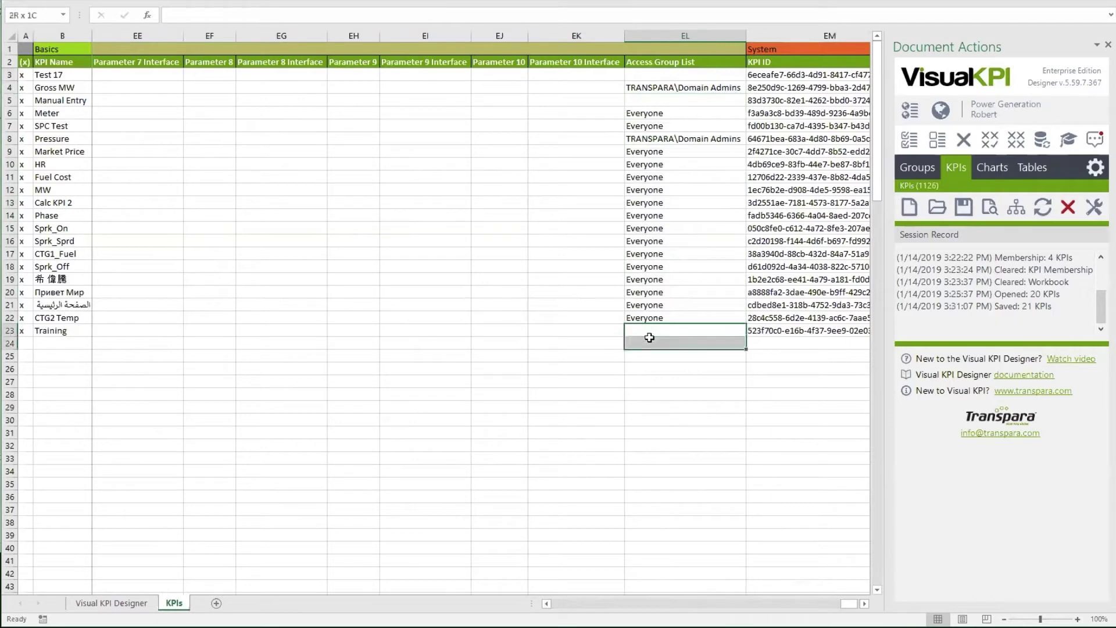
left_click(612, 328)
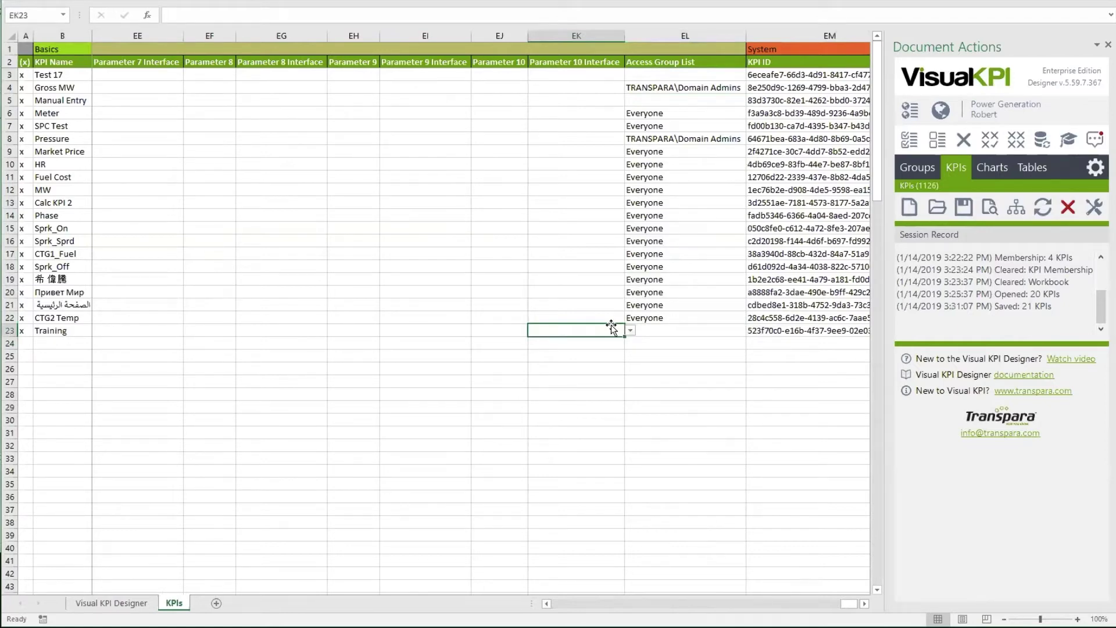
left_click(688, 329)
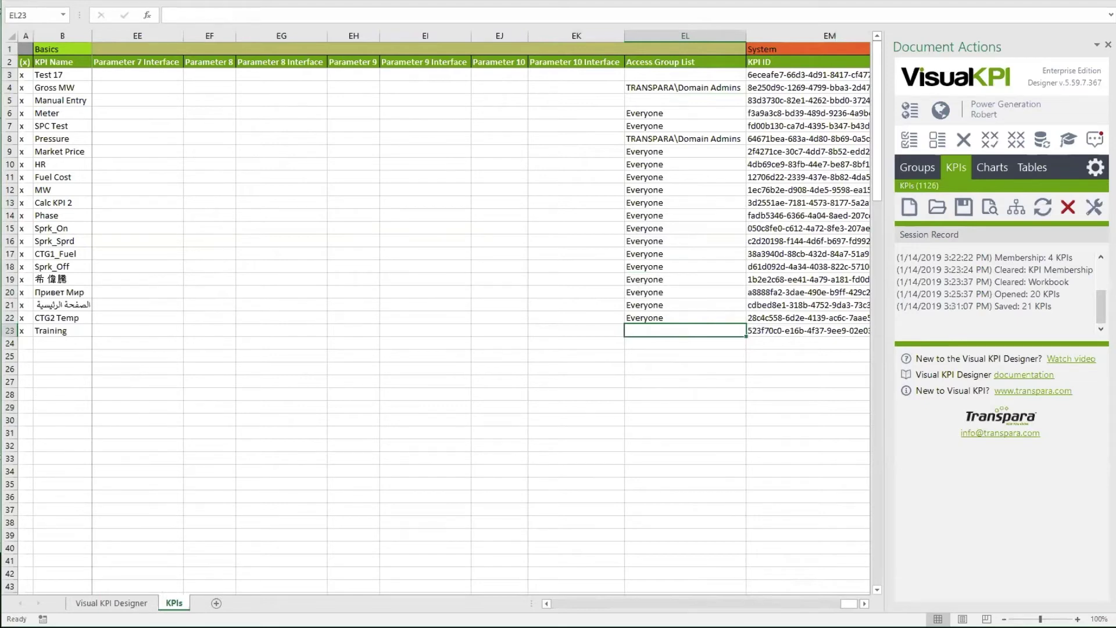
left_click(866, 605)
left_click(866, 605)
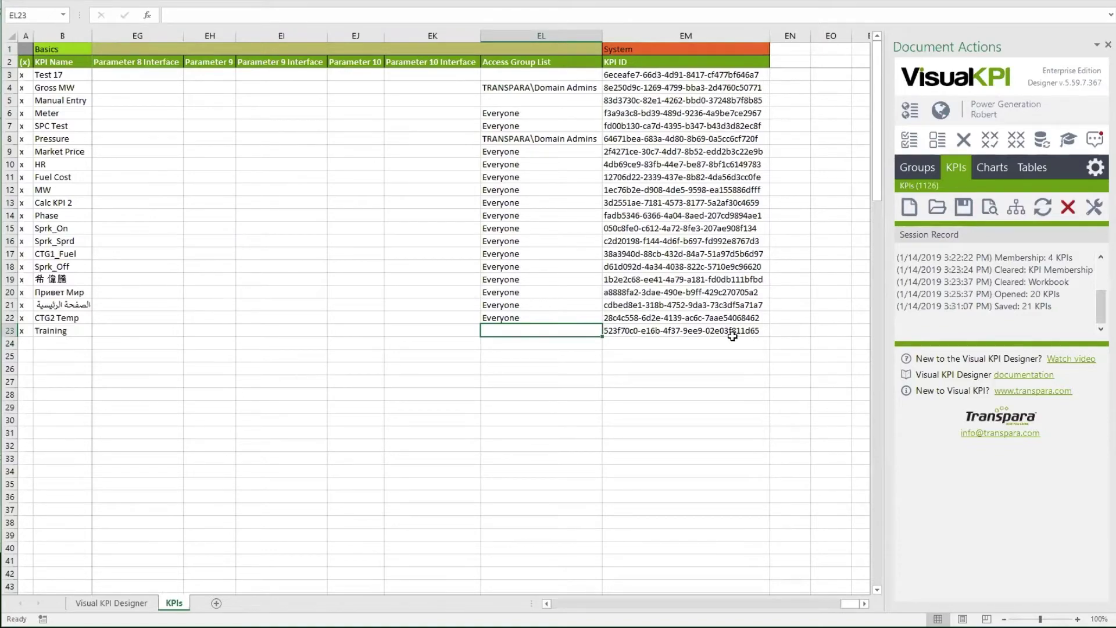
Review how the Min, Low and Low Low columns pair with their interface columns, and read the description of Actual
left_click_drag(853, 605, 557, 606)
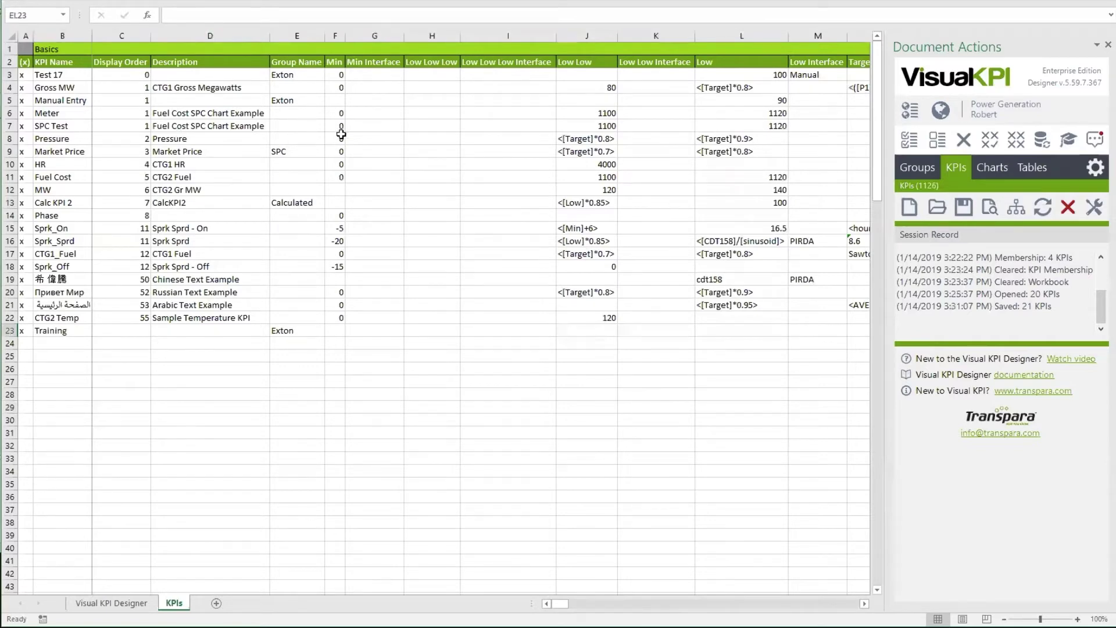
left_click(333, 63)
left_click_drag(334, 63, 372, 62)
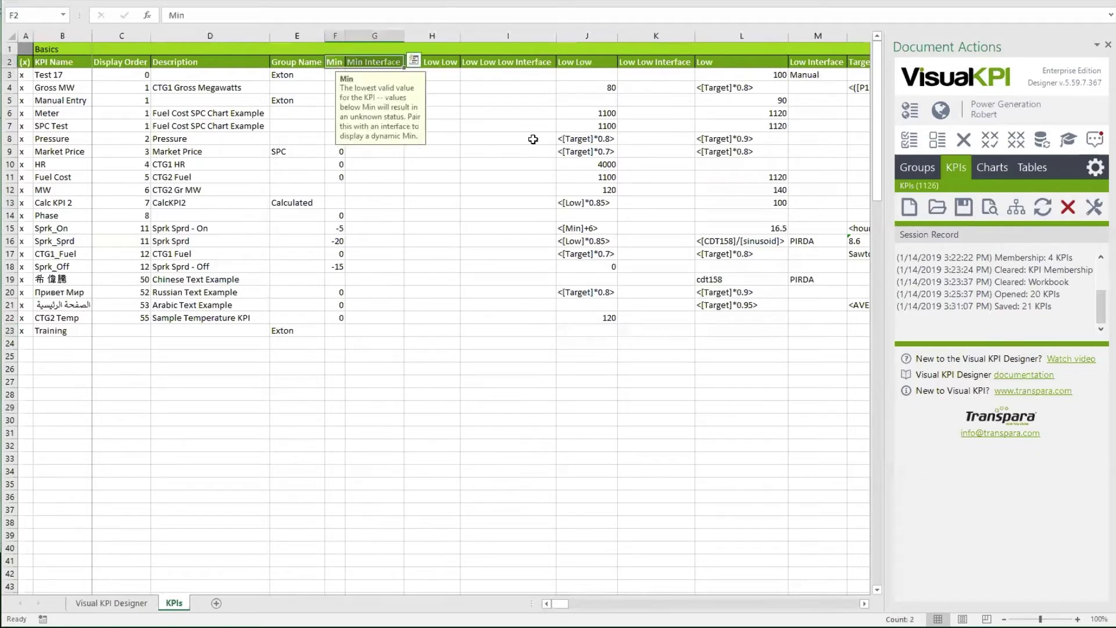
left_click_drag(740, 64, 809, 64)
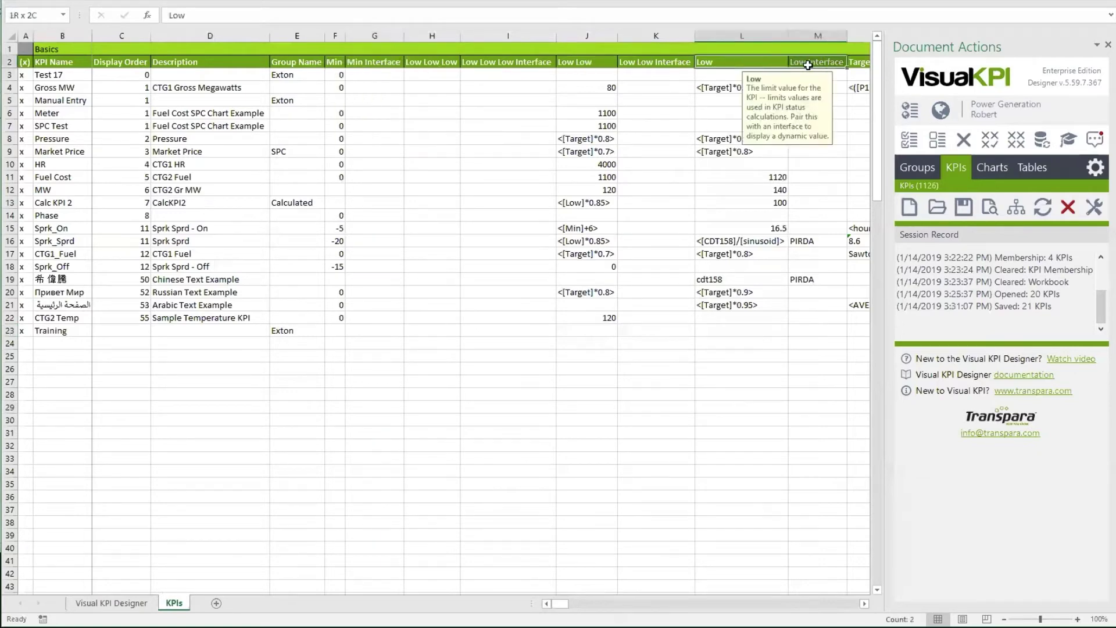
left_click_drag(587, 64, 654, 65)
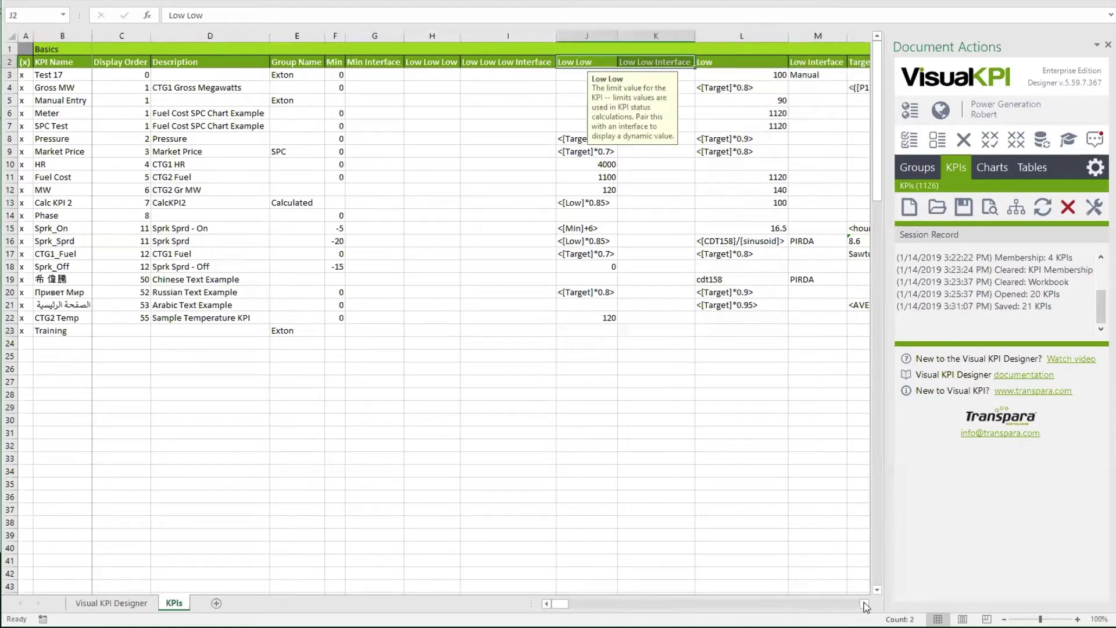
left_click(864, 604)
left_click(865, 604)
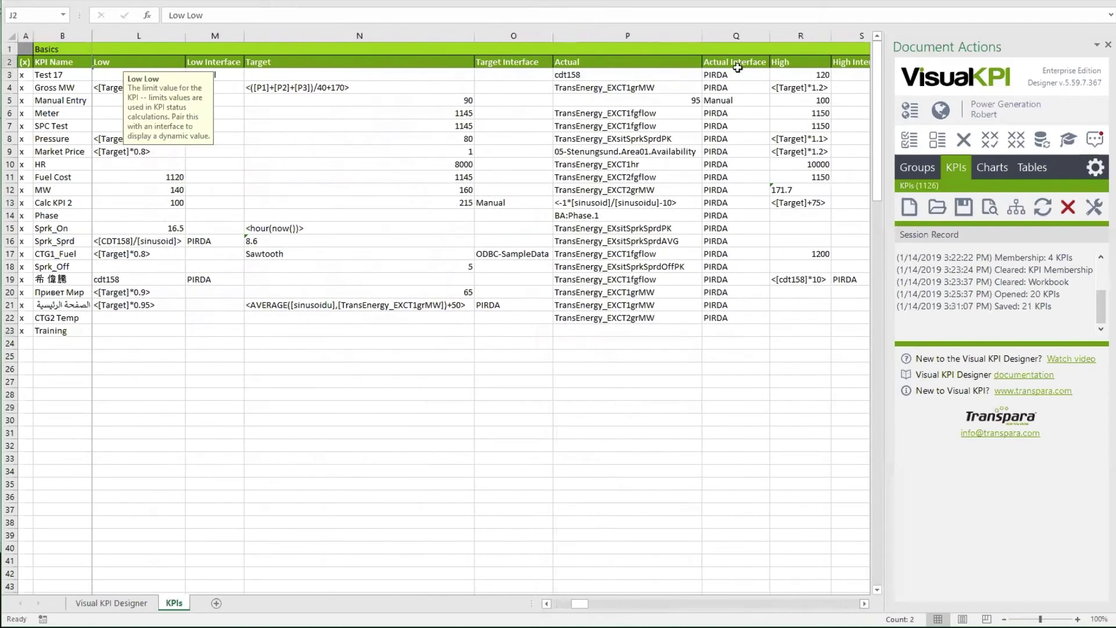
left_click(650, 61)
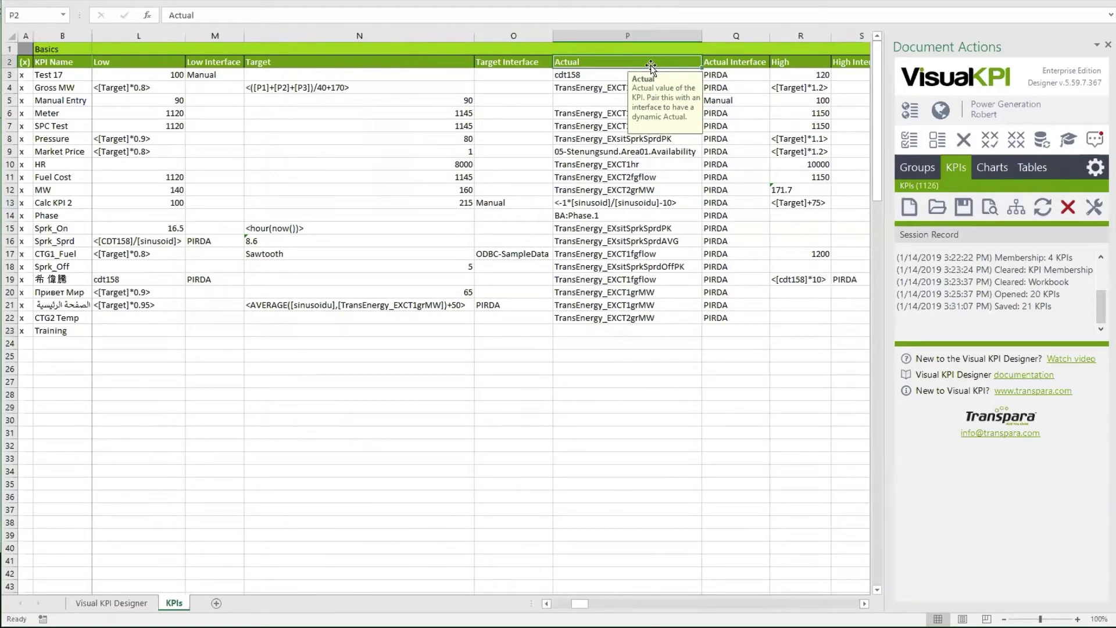
Look through the interfaces available for the Low Interface of Gross MW without choosing one
left_click(226, 88)
left_click(250, 87)
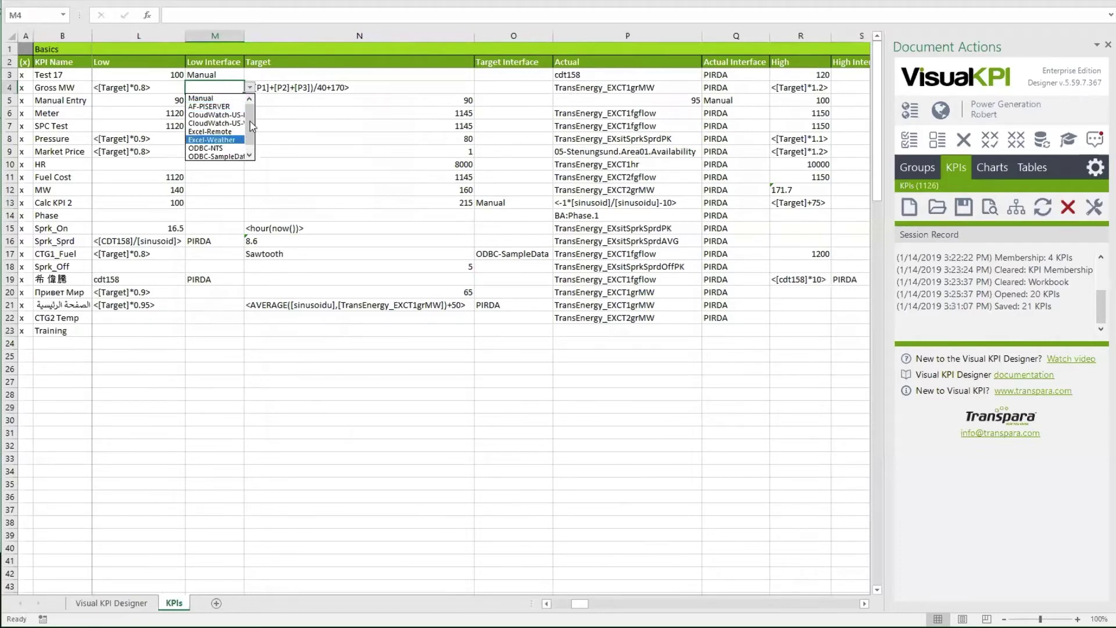
scroll(251, 126, "down", 1)
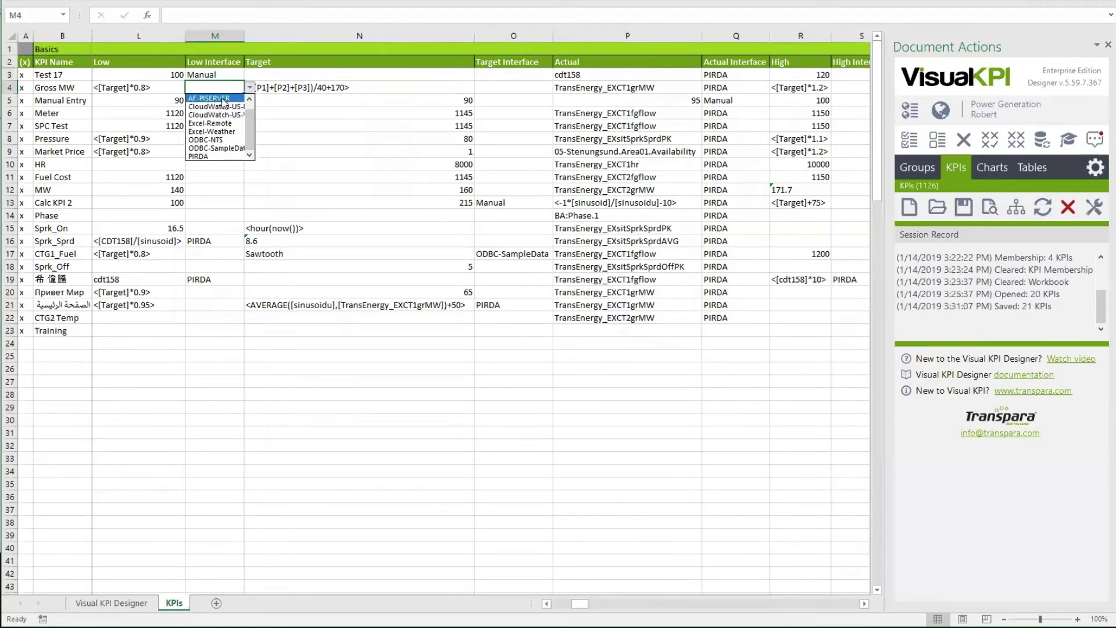
key("Escape")
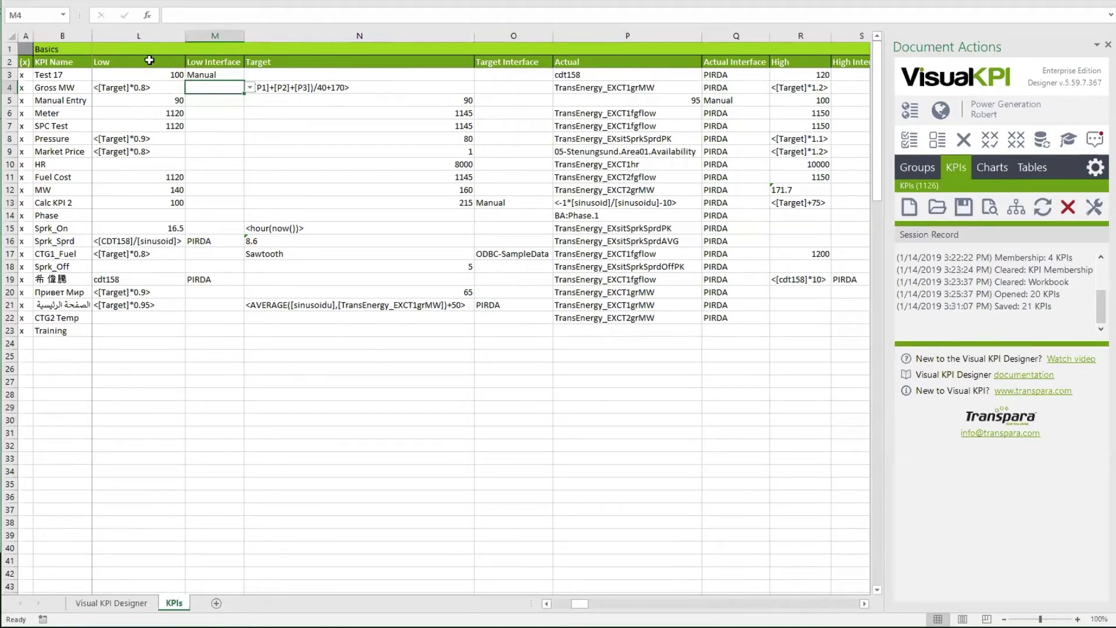
Examine the Actual and Actual Interface of Test 17, the Target and Target Interface of CTG1_Fuel, and the Actual of Fuel Cost
left_click(617, 75)
left_click(739, 76)
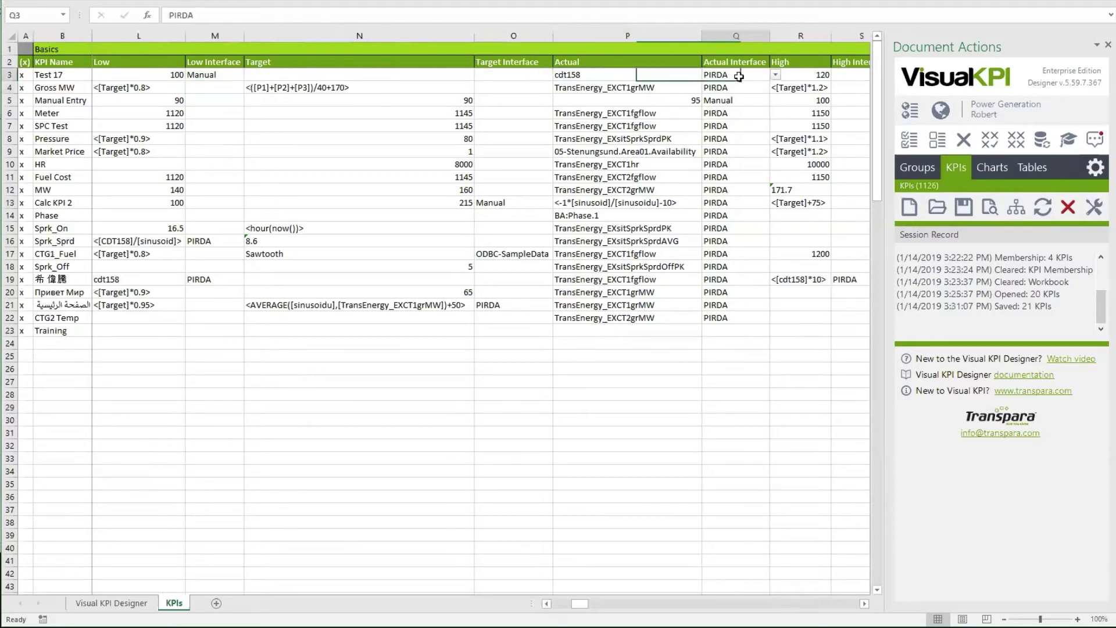
left_click(584, 76)
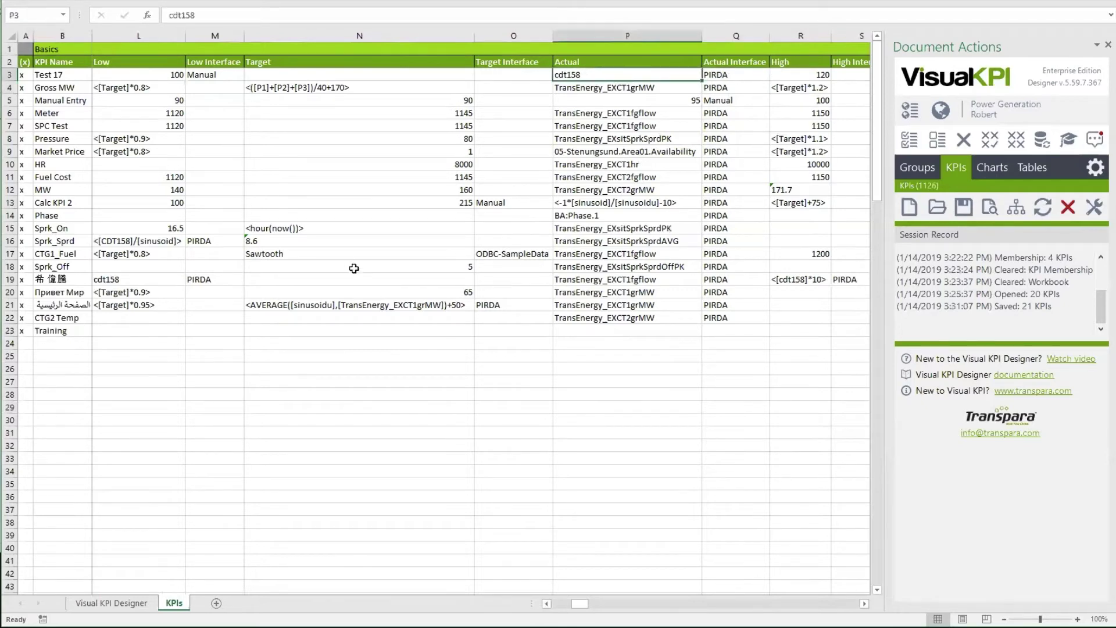
left_click(274, 256)
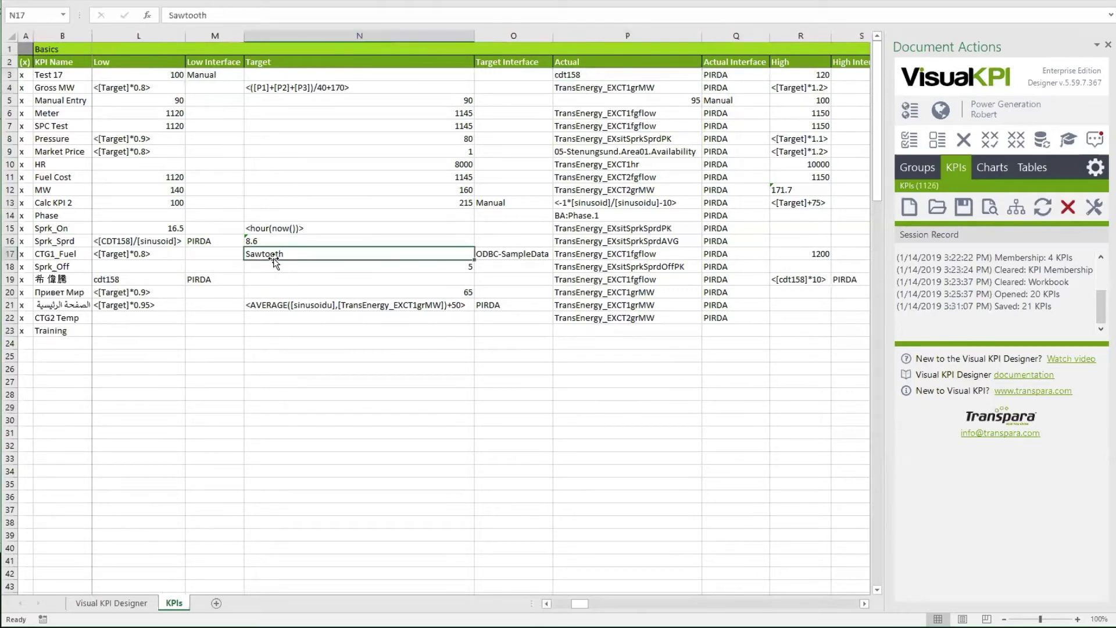
left_click(529, 254)
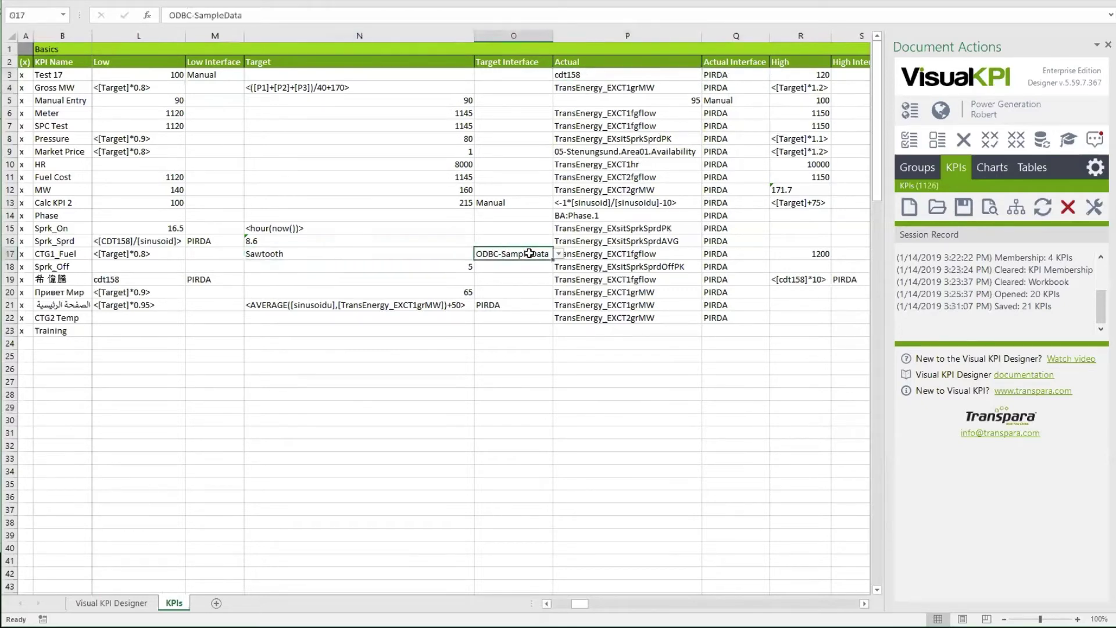
left_click(280, 254)
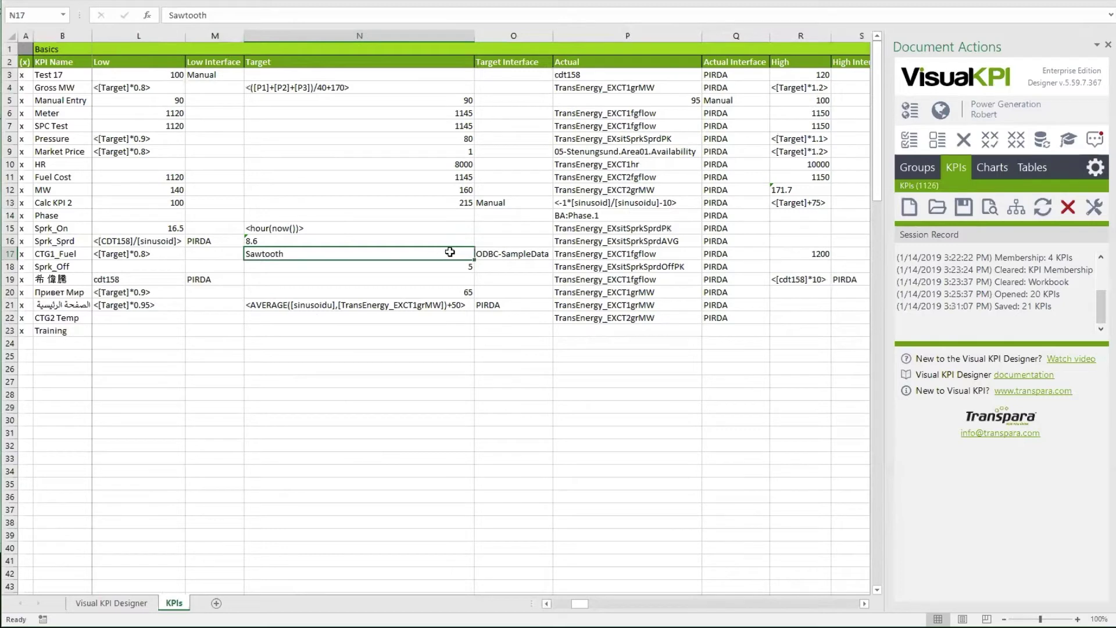
left_click_drag(448, 254, 500, 256)
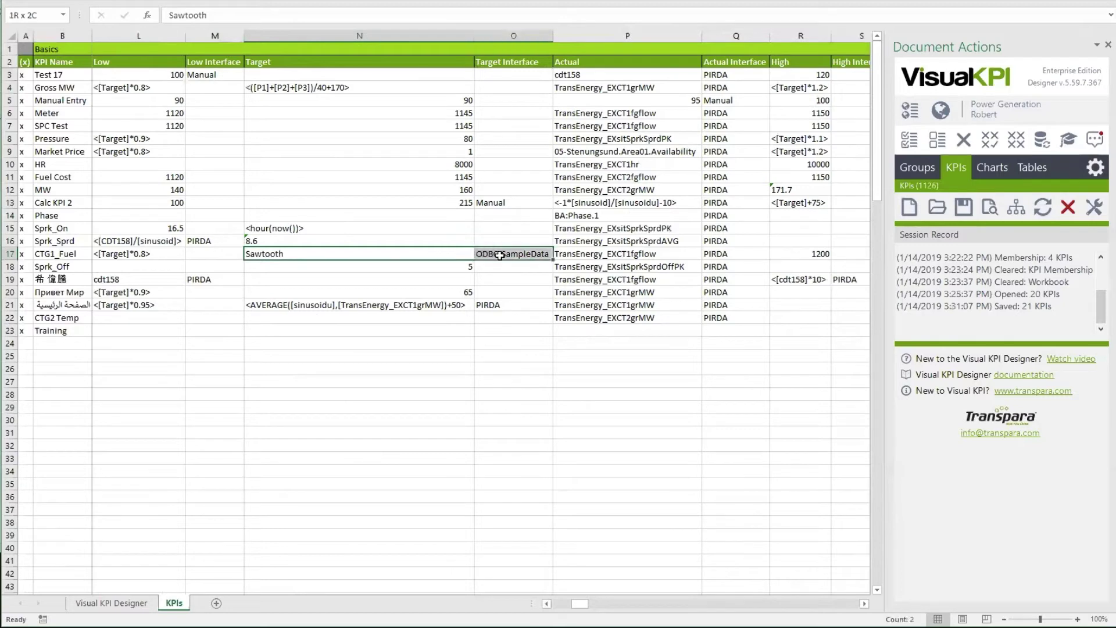
left_click(591, 182)
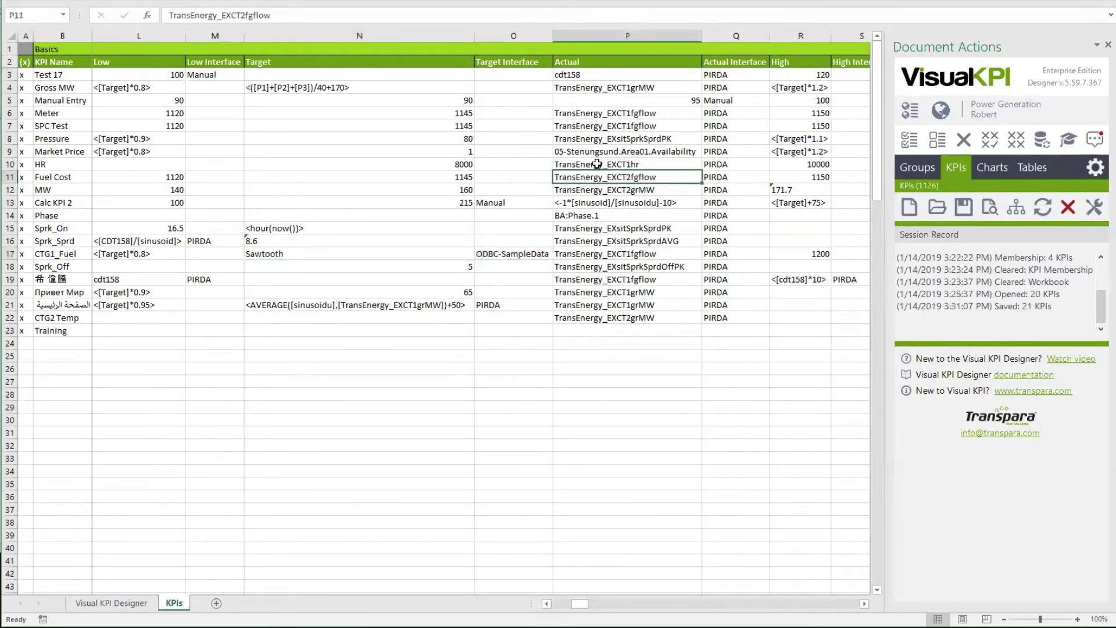
Examine the Actual and Actual Interface entries of the Phase KPI
left_click(602, 215)
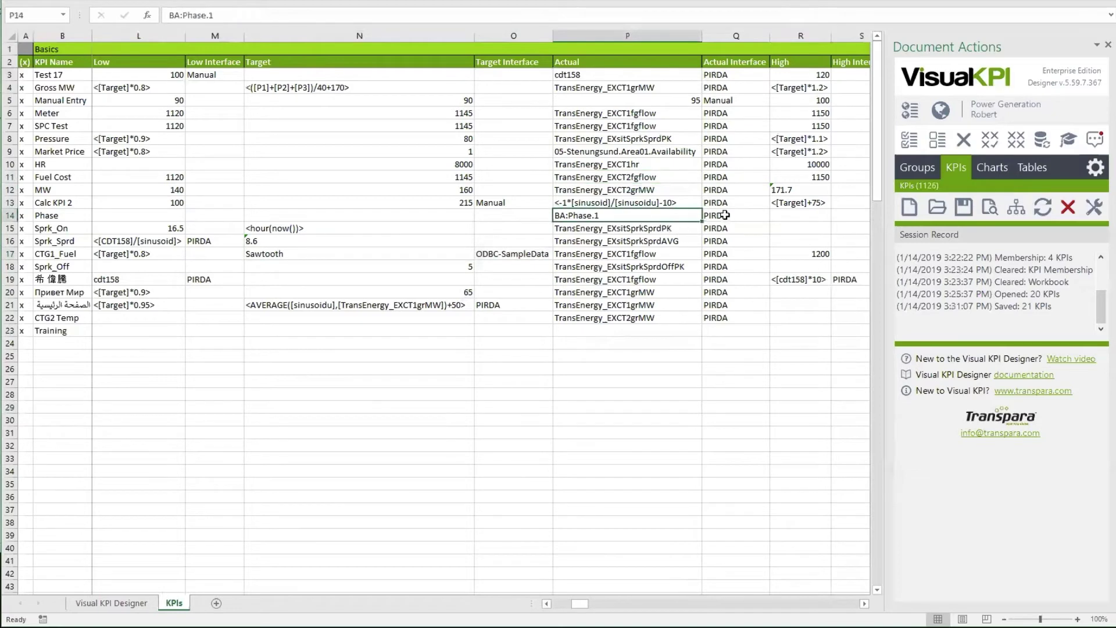
left_click(725, 216)
left_click(644, 217)
Review how the In Service and Status columns pair with their interface columns, and read their descriptions
left_click_drag(584, 608, 673, 607)
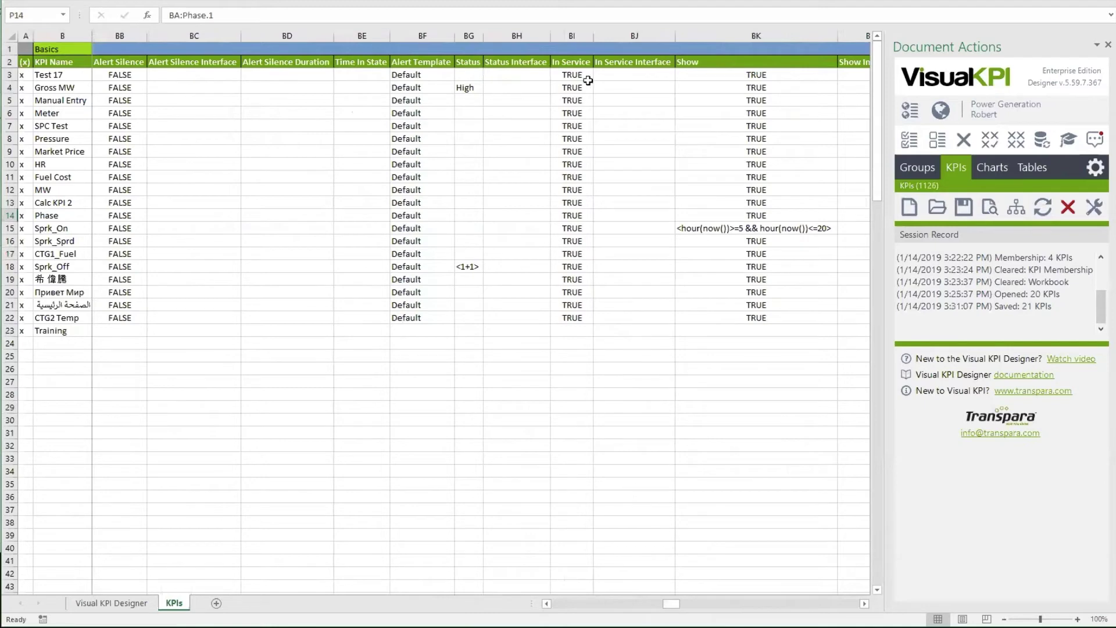
left_click_drag(583, 63, 617, 64)
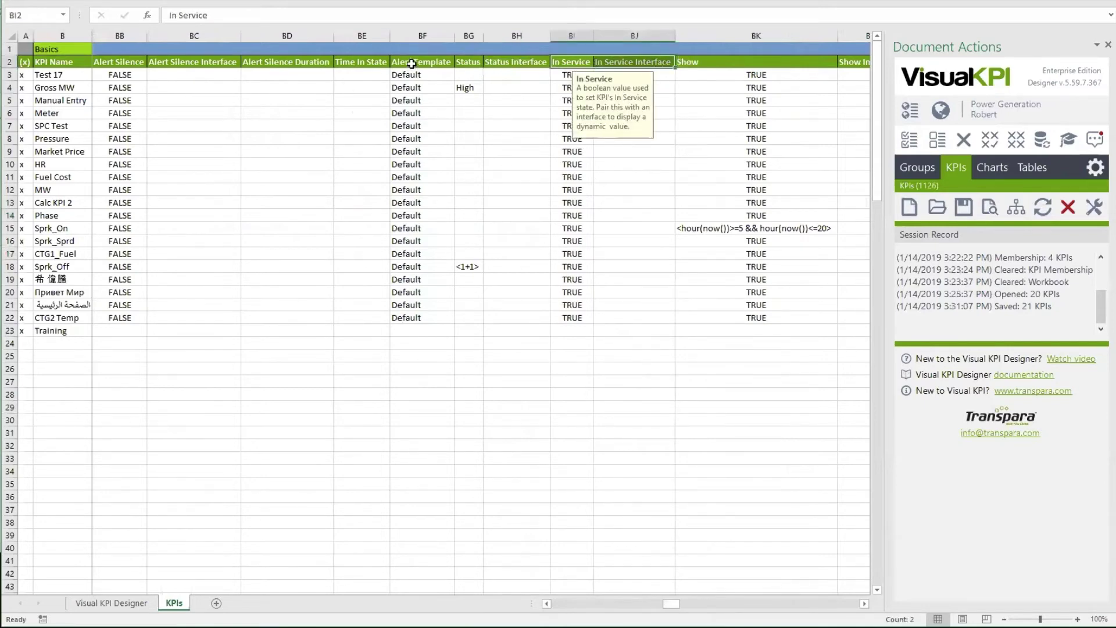
left_click_drag(470, 62, 505, 61)
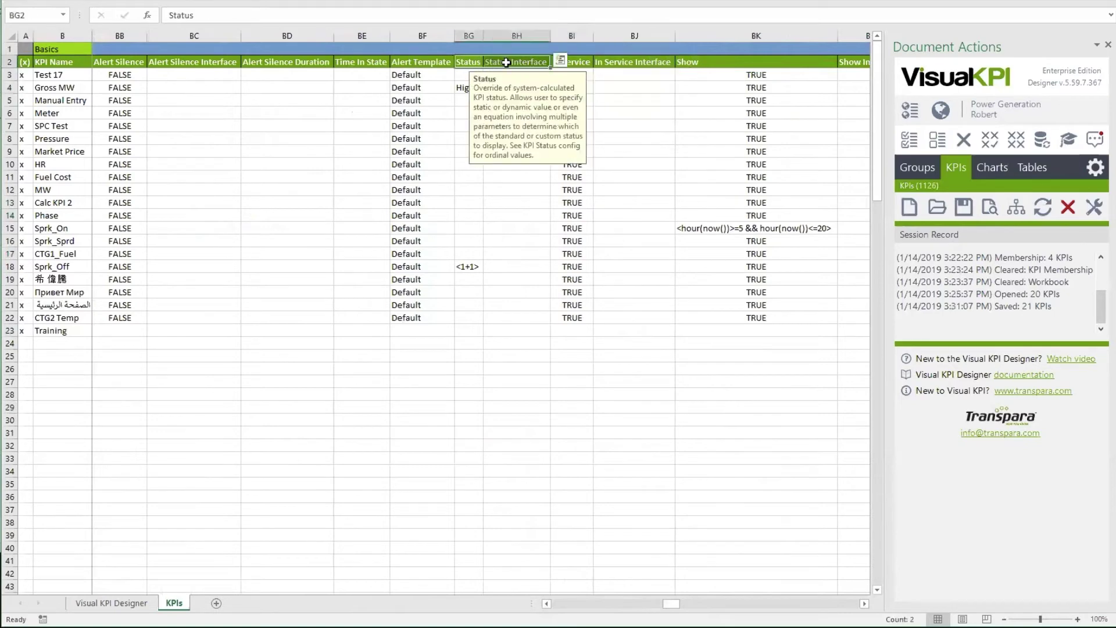
left_click(588, 61)
left_click(602, 61, "shift")
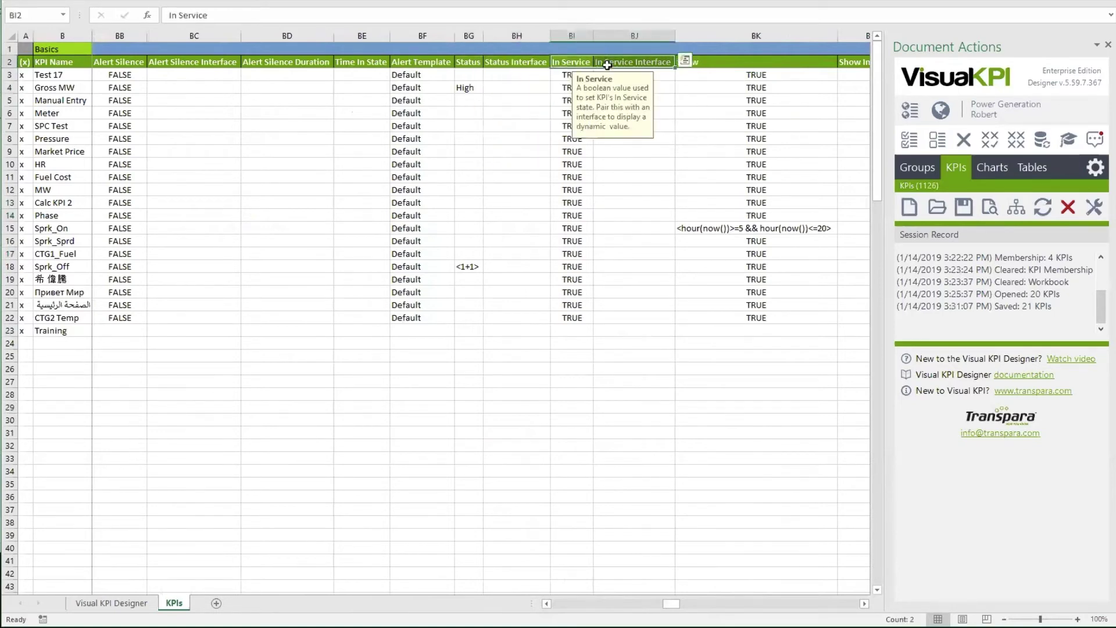
Look at the choices available for the Show value of Test 17, keeping TRUE
left_click(865, 604)
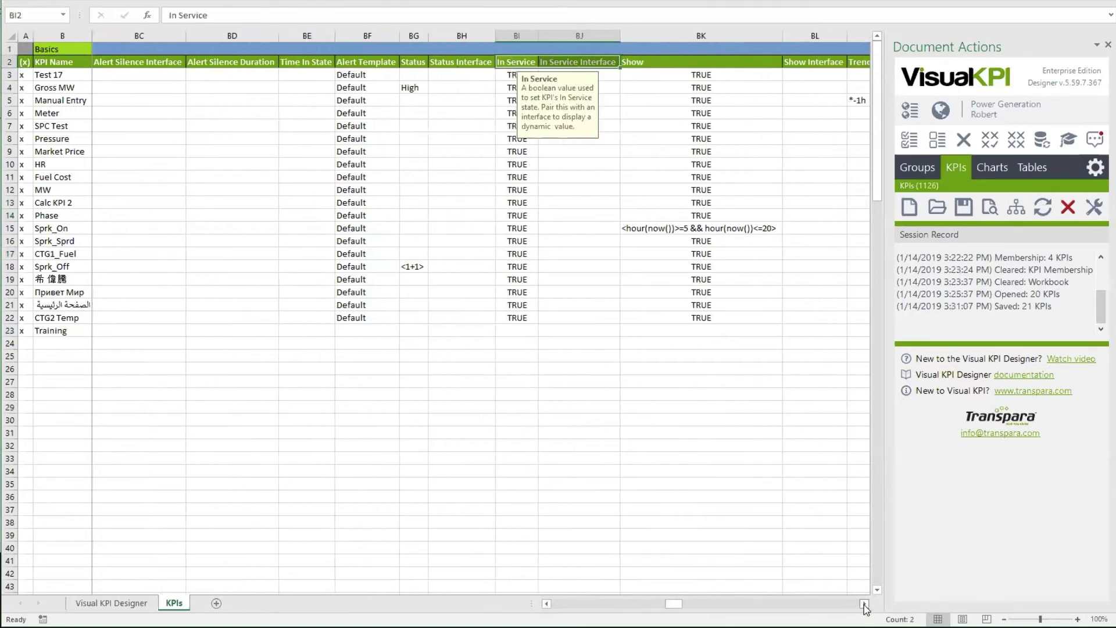
left_click(865, 603)
left_click(654, 160)
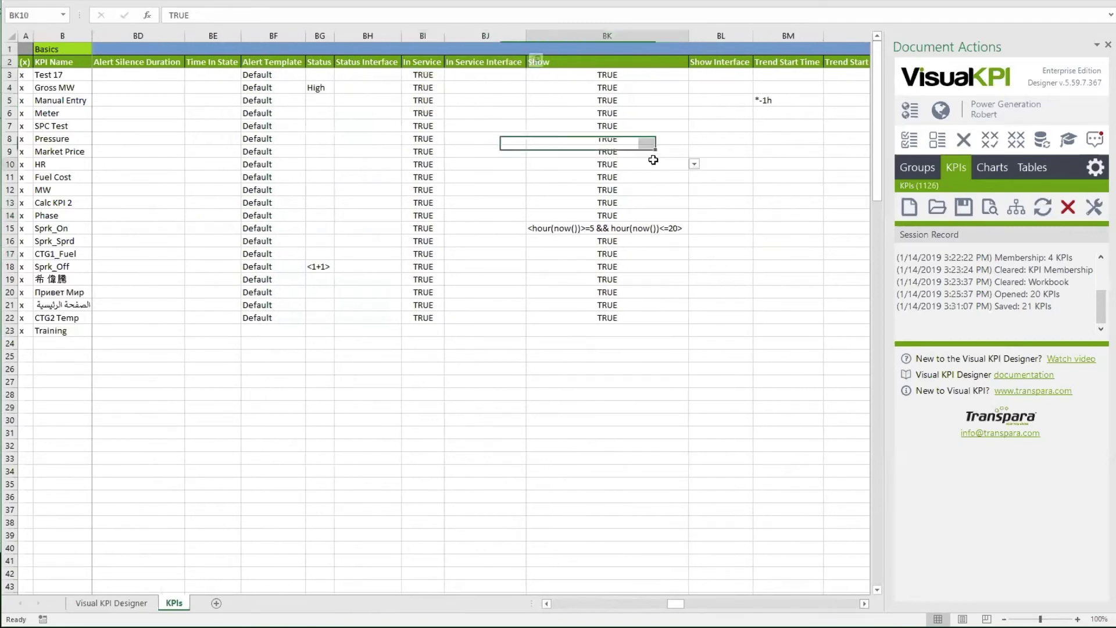
left_click(631, 75)
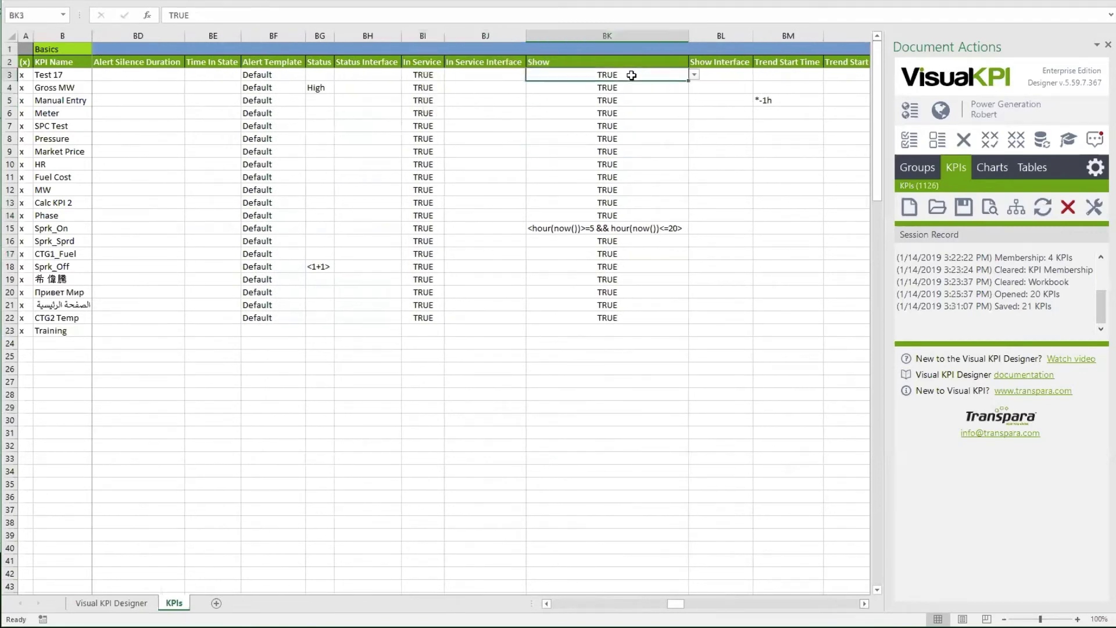
left_click(694, 75)
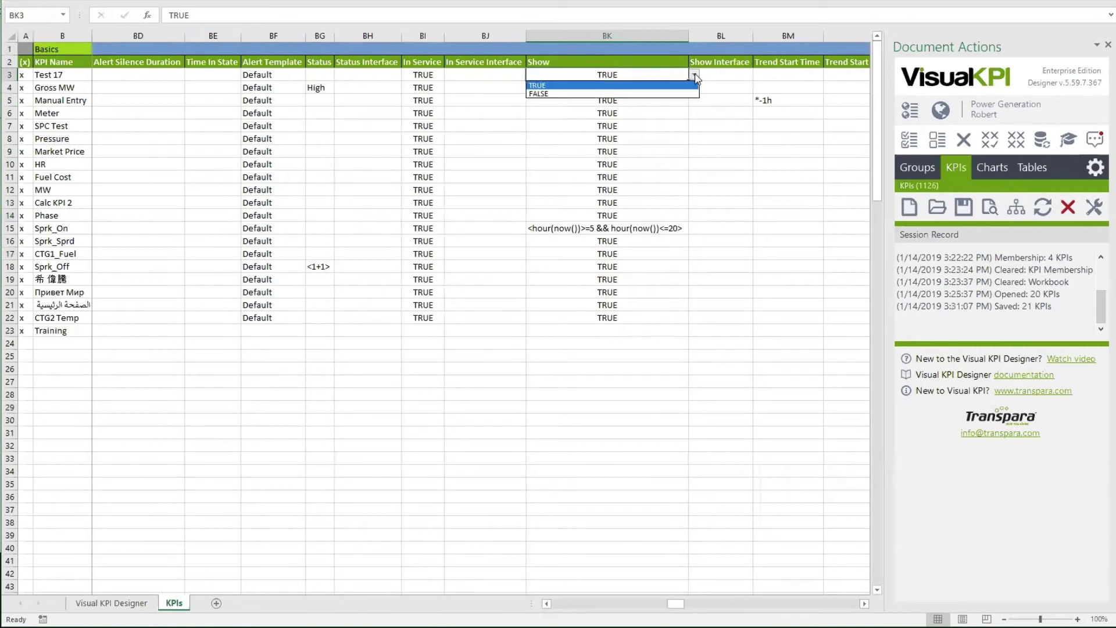
left_click(648, 84)
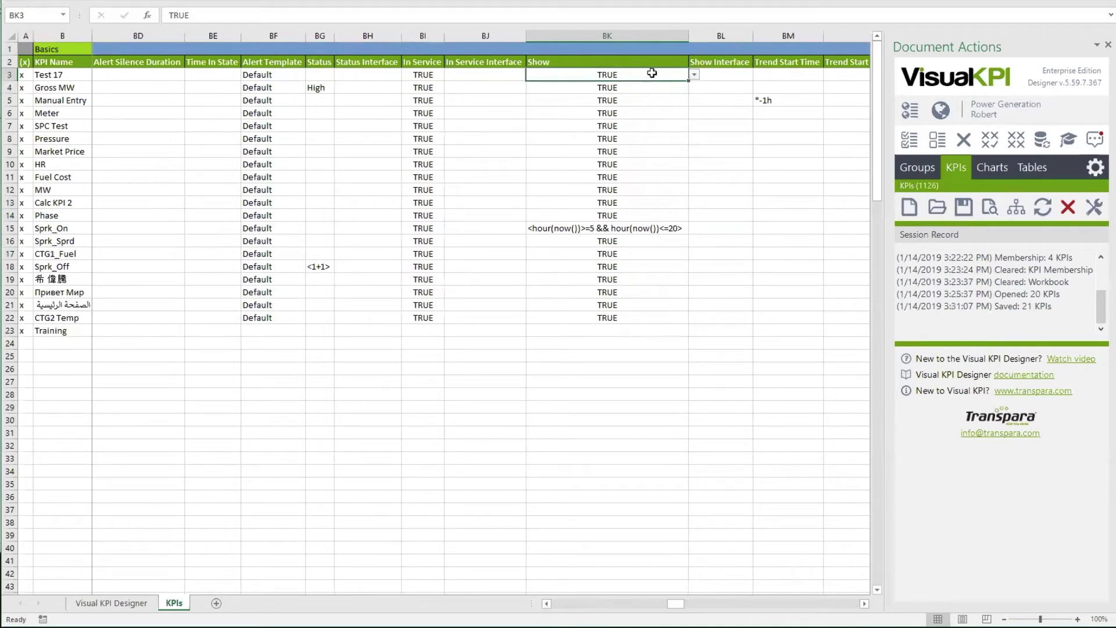
Examine the Show expression of Sprk_On, the description of Show Interface, and the Show Interface of Test 17
left_click(647, 229)
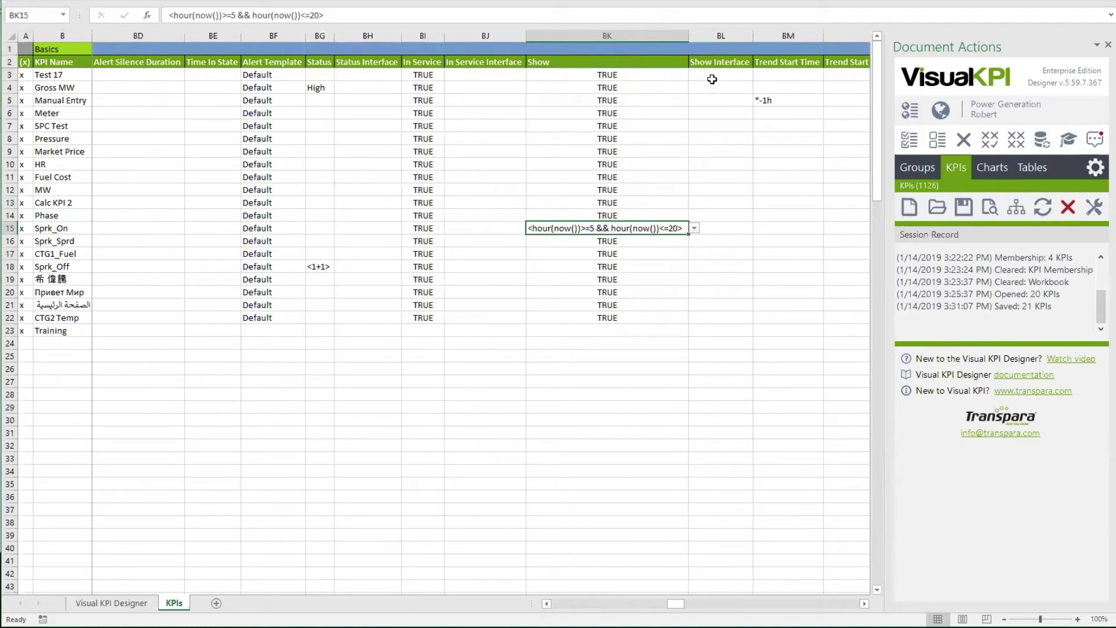
left_click(717, 59)
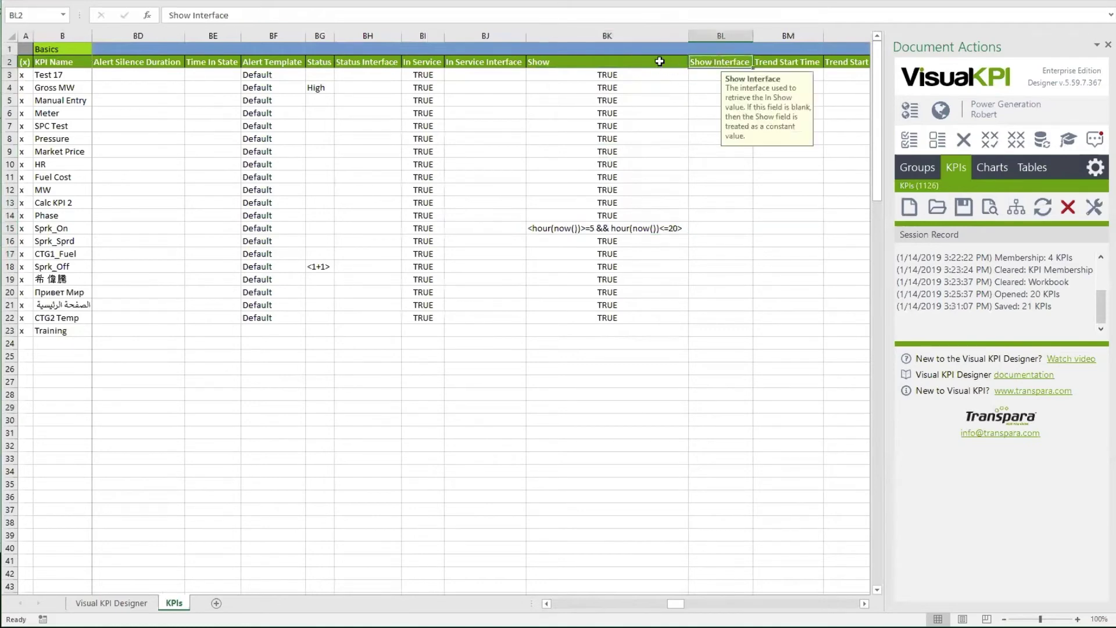
left_click(719, 75)
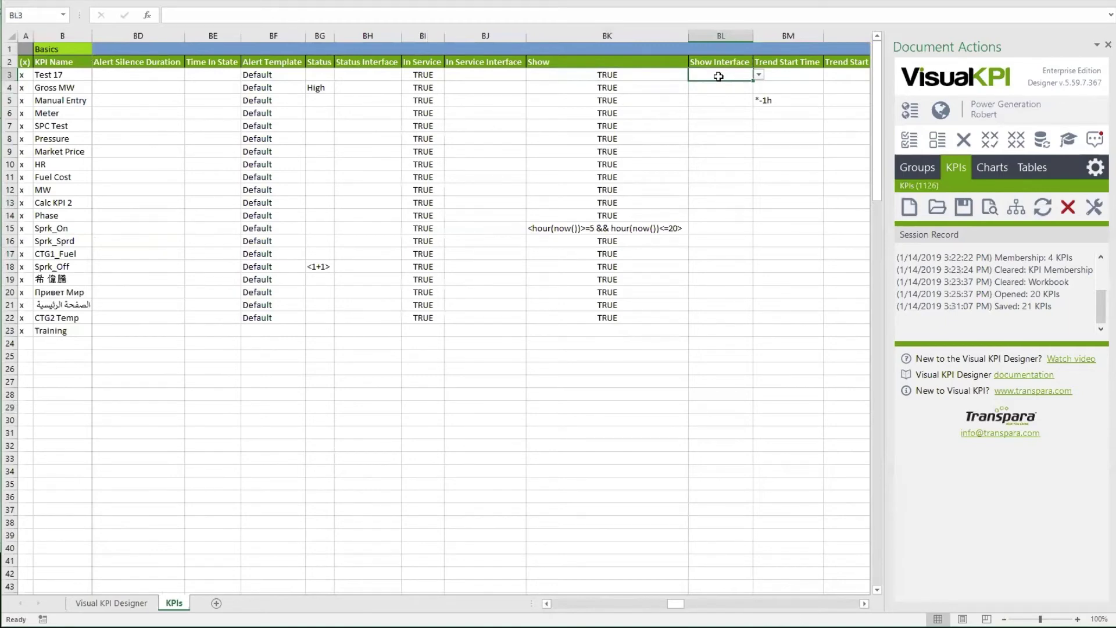
Review the trend and chart columns, and examine the Latitude and Longitude values of Gross MW
left_click(864, 604)
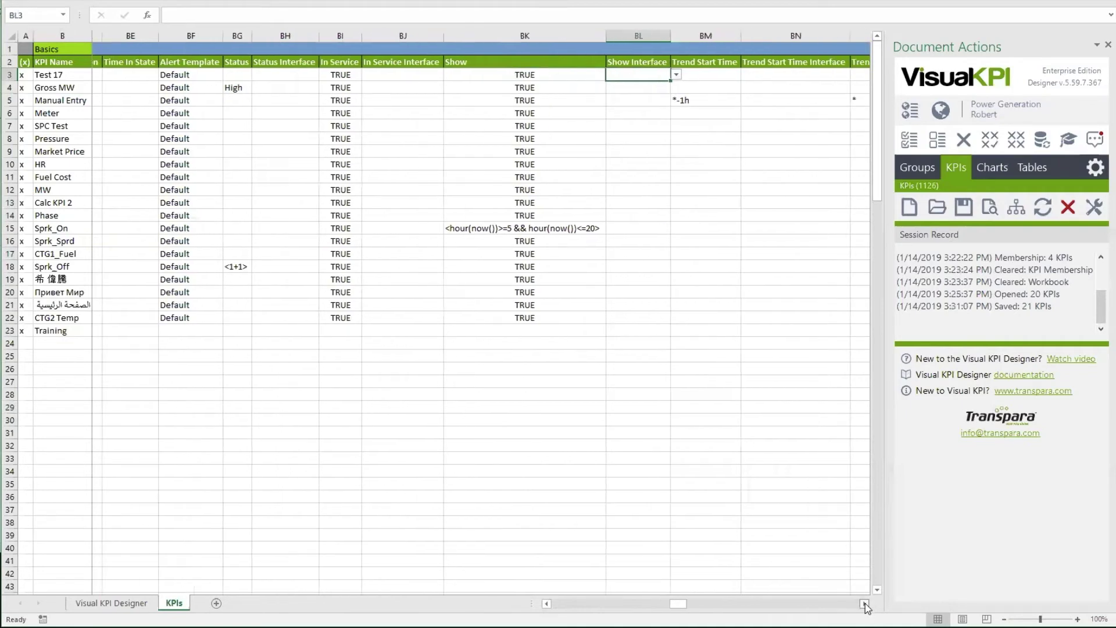
left_click(865, 604)
left_click(864, 604)
left_click(865, 605)
left_click(865, 604)
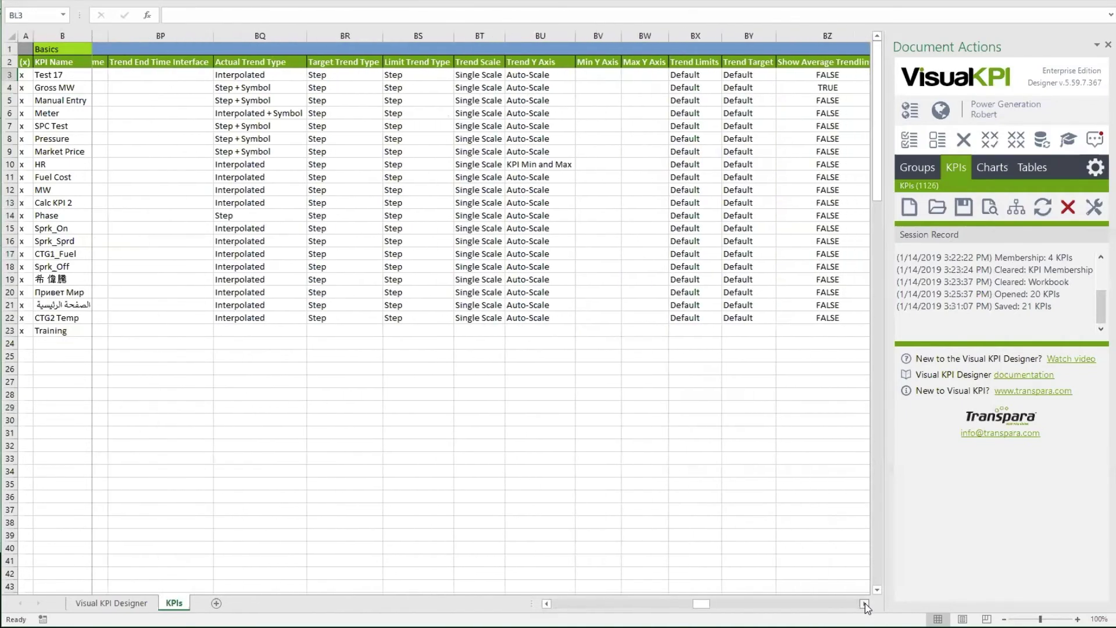
left_click(865, 604)
left_click(865, 604)
left_click(865, 604)
left_click(864, 604)
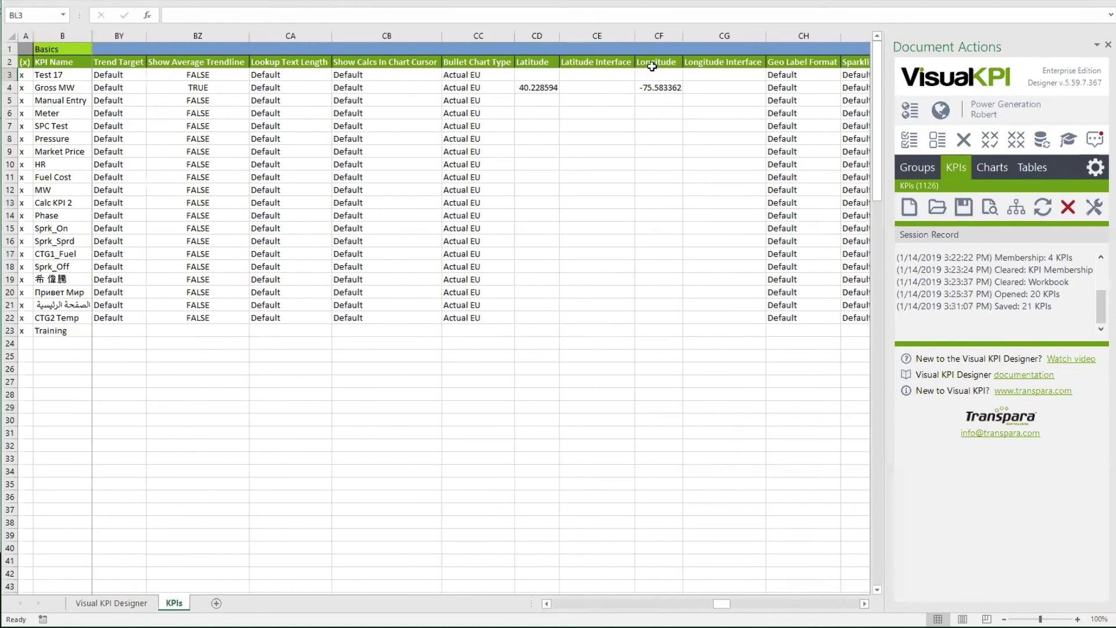
left_click(542, 87)
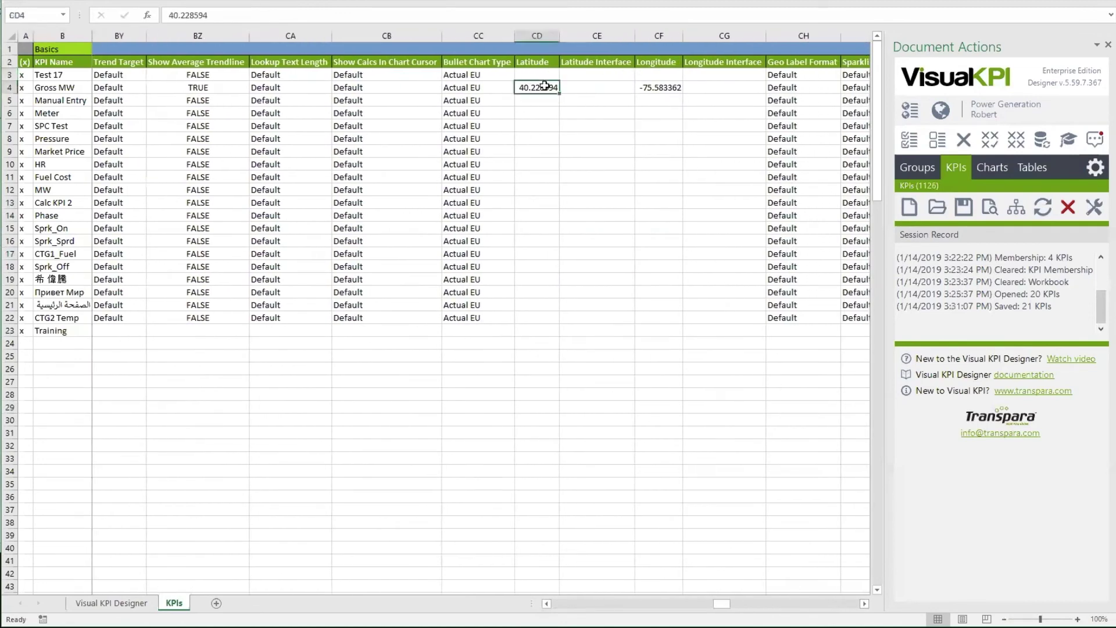
left_click(666, 87)
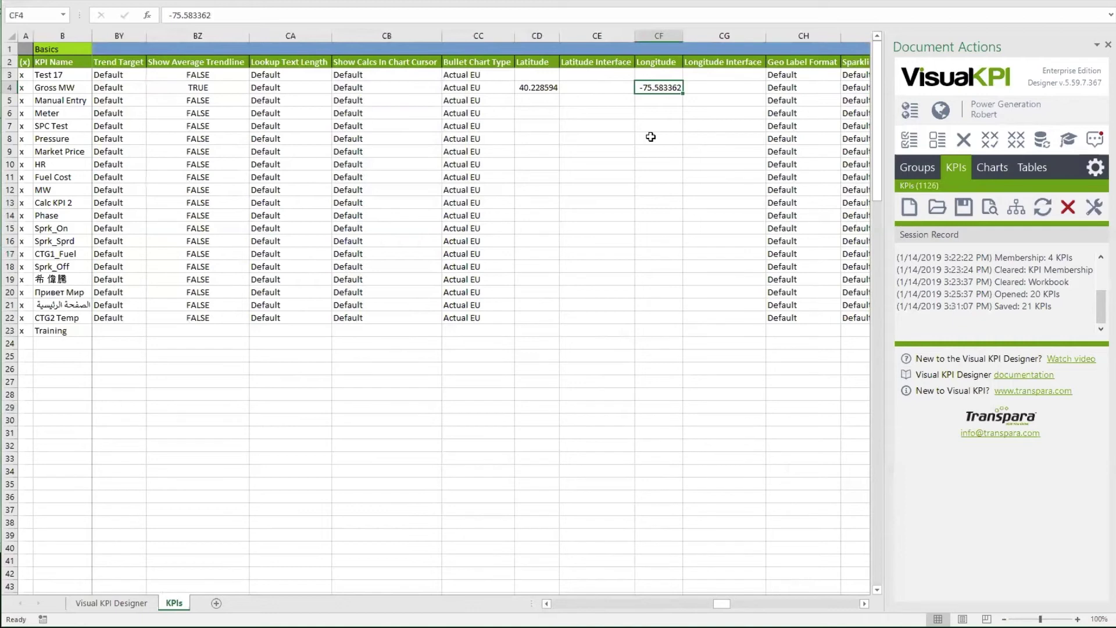
Set the Latitude of Test 17 to Truck1|Lat and its Latitude Interface to ODBC-NTS
left_click(551, 75)
type("Truck1")
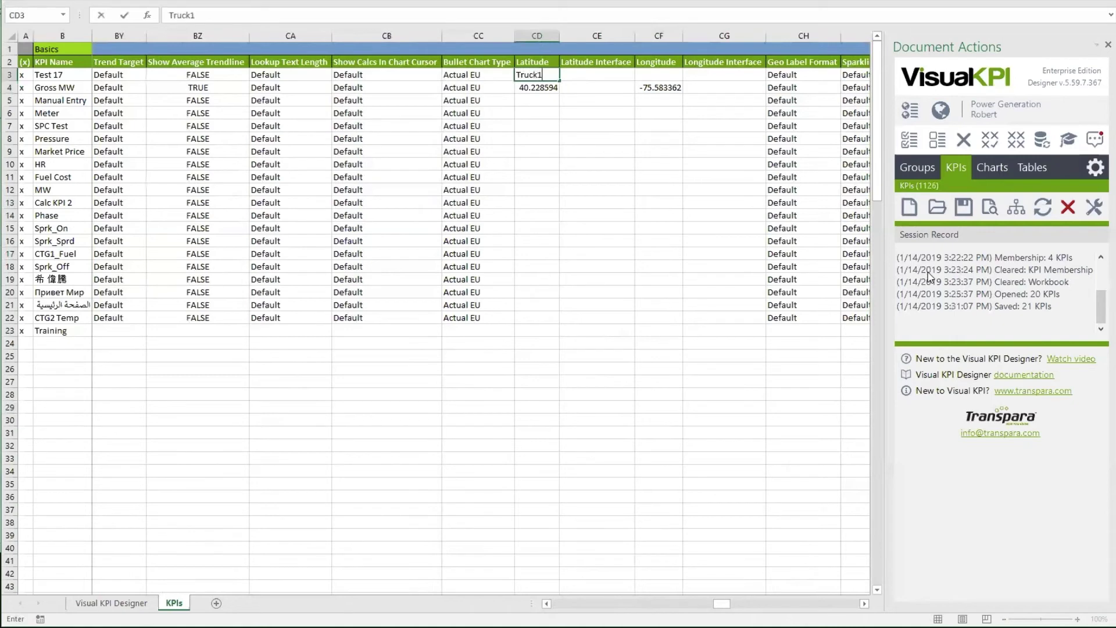
type(" Lat")
key("Tab")
left_click(640, 76)
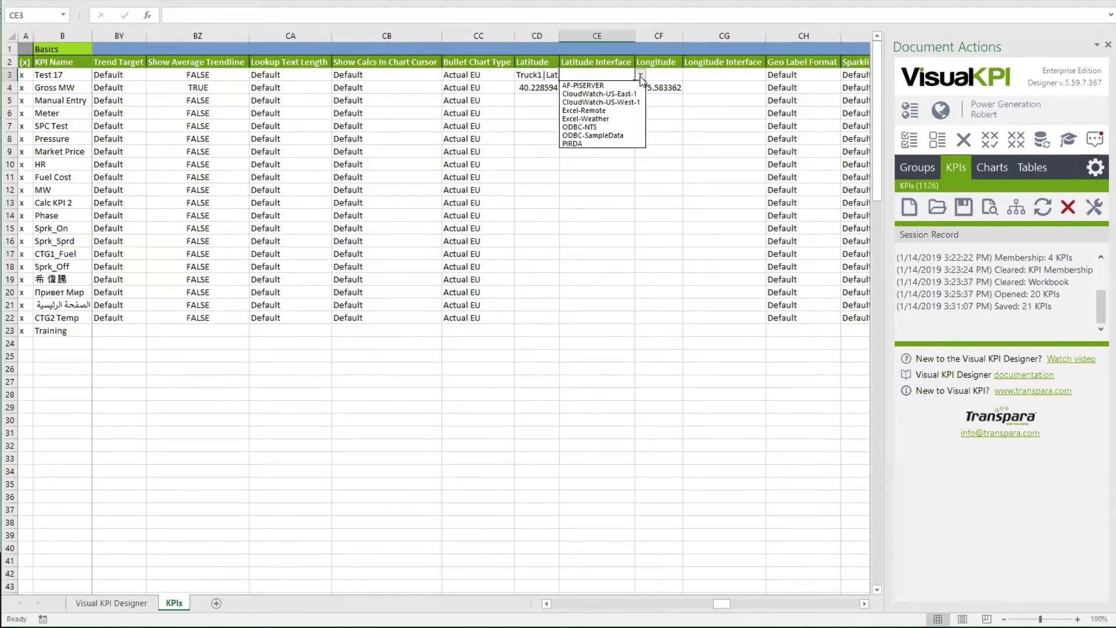
left_click(601, 126)
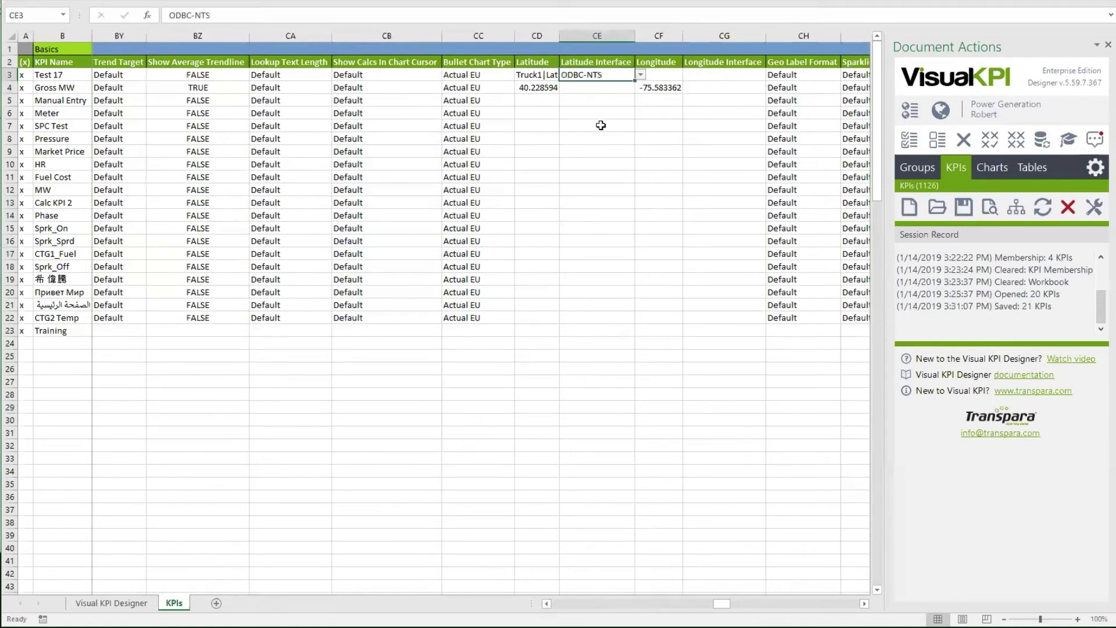
left_click(670, 74)
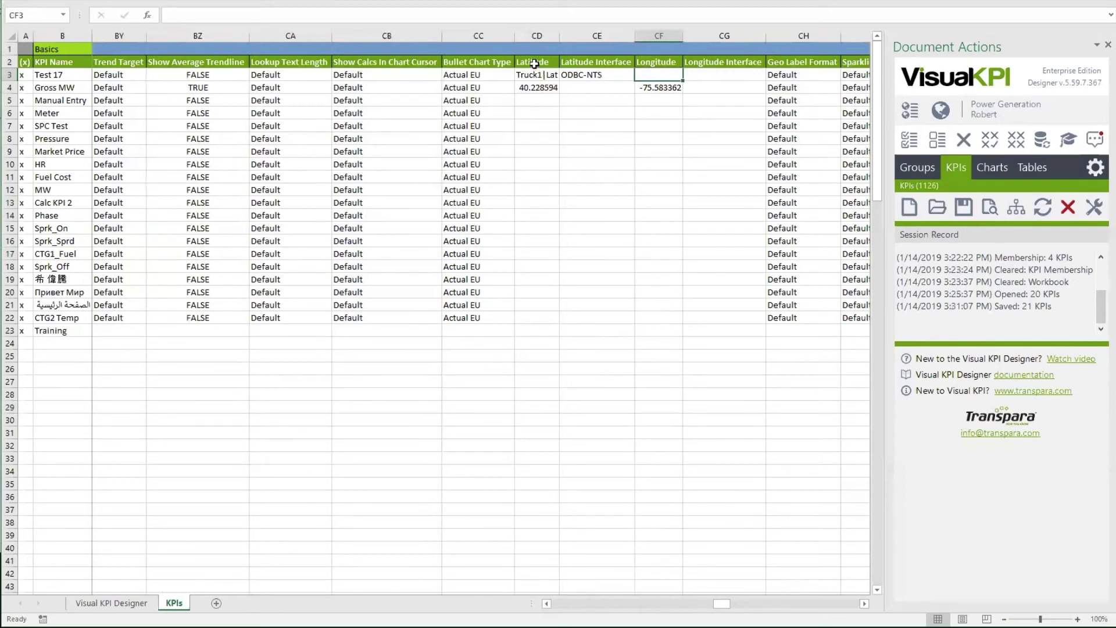
Clear the Latitude and Latitude Interface entries of Test 17
left_click_drag(534, 64, 579, 76)
left_click(526, 174)
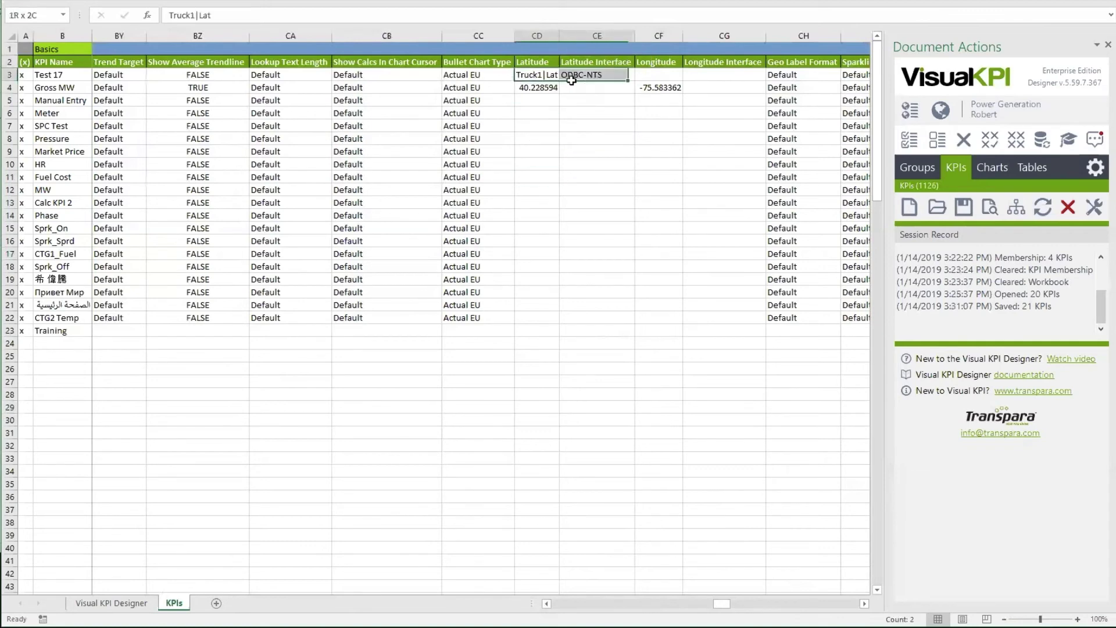
key("BackSpace")
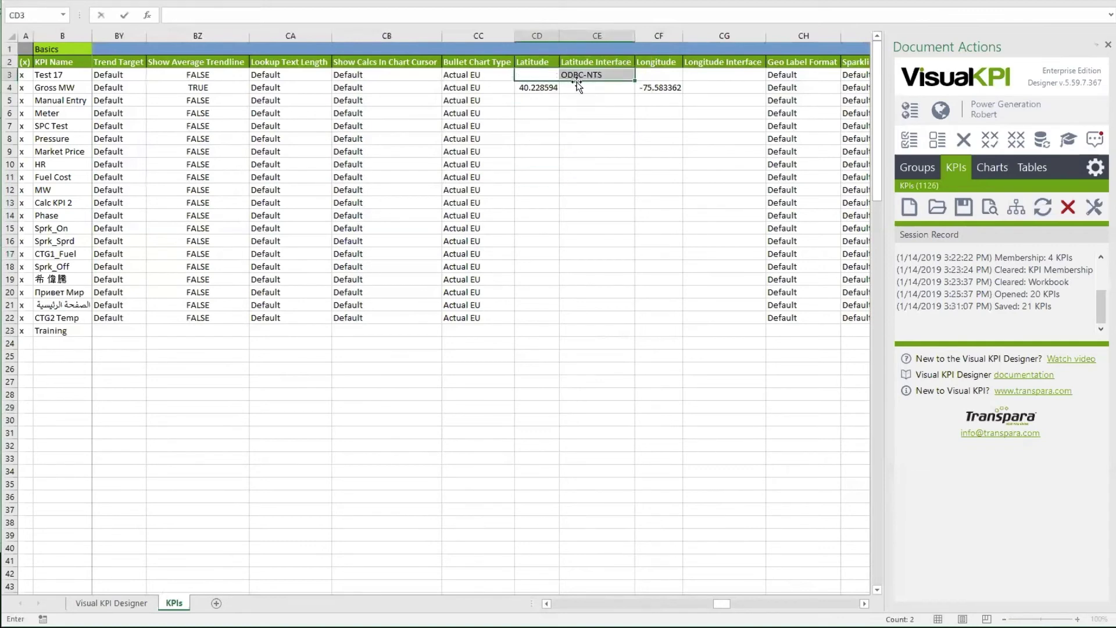
left_click(623, 122)
left_click(602, 76)
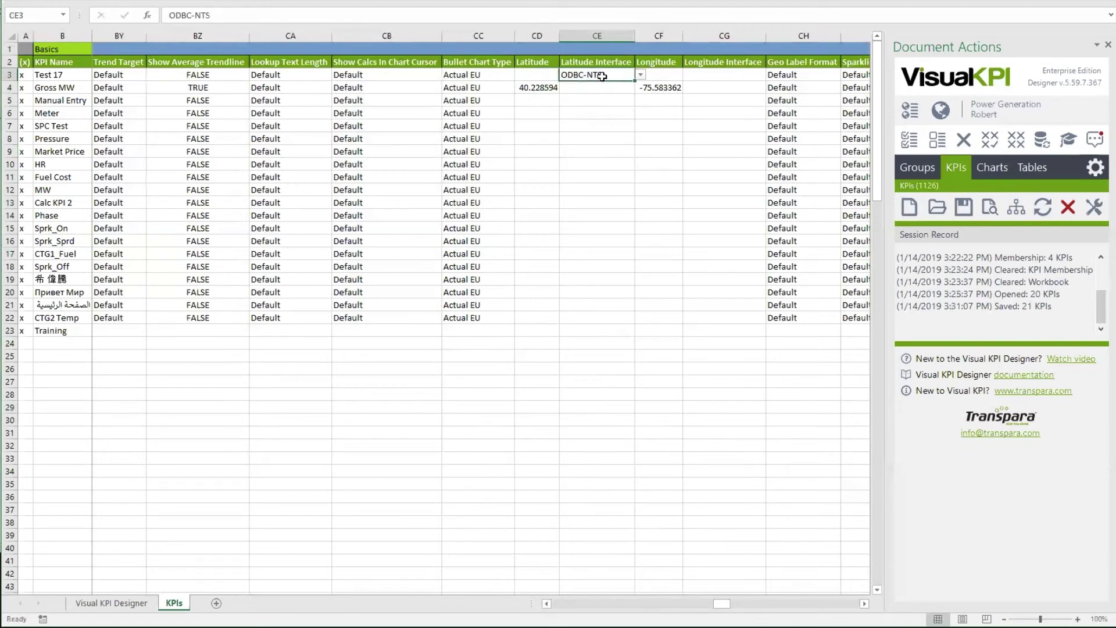
key("BackSpace")
left_click(601, 148)
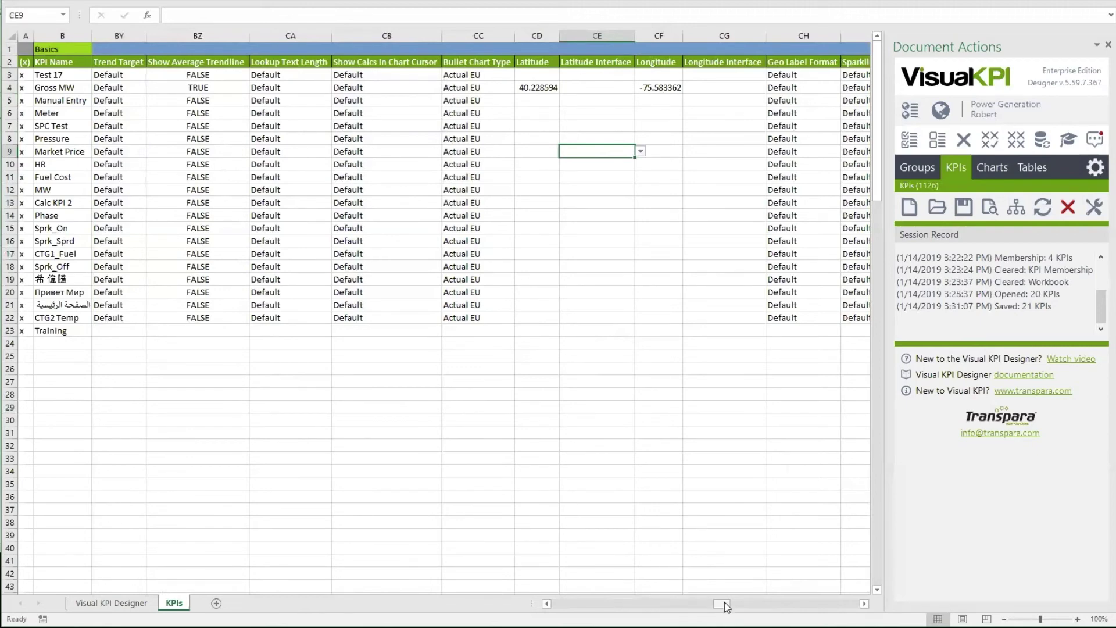
Expand the Gross MW details on the Visual KPI site to view its links, and return to the KPIs worksheet
left_click_drag(727, 607, 815, 604)
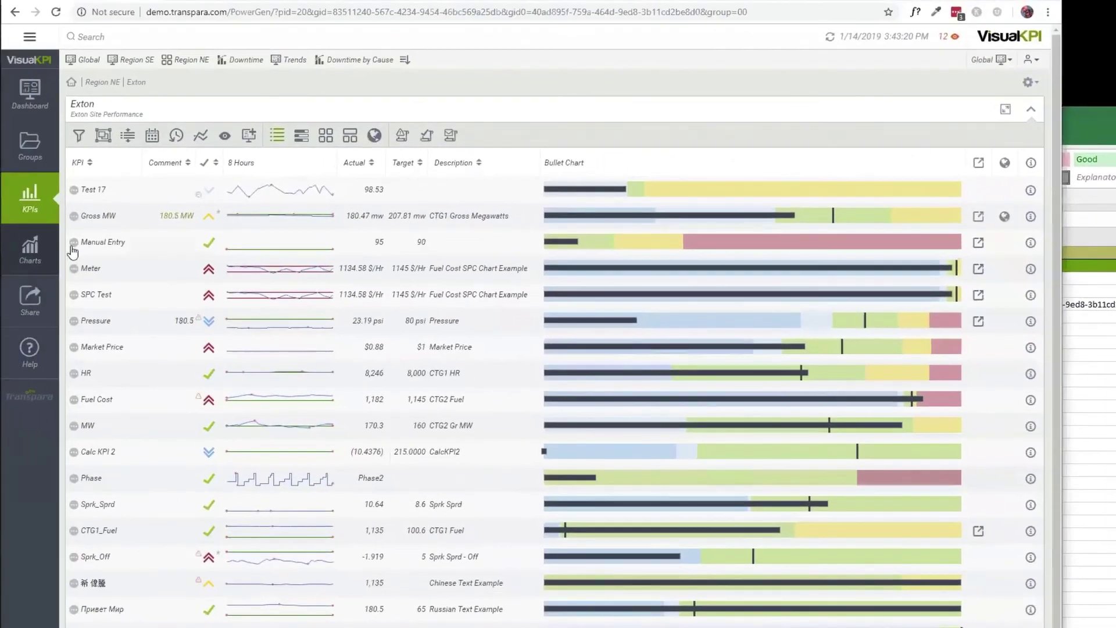
left_click(74, 217)
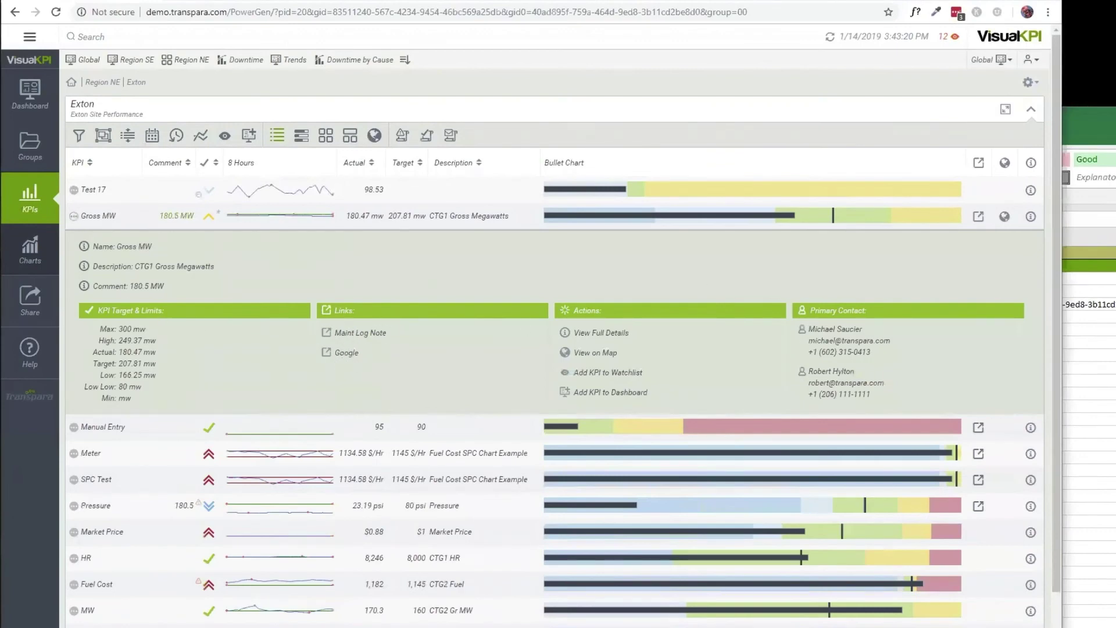
key("alt+Tab")
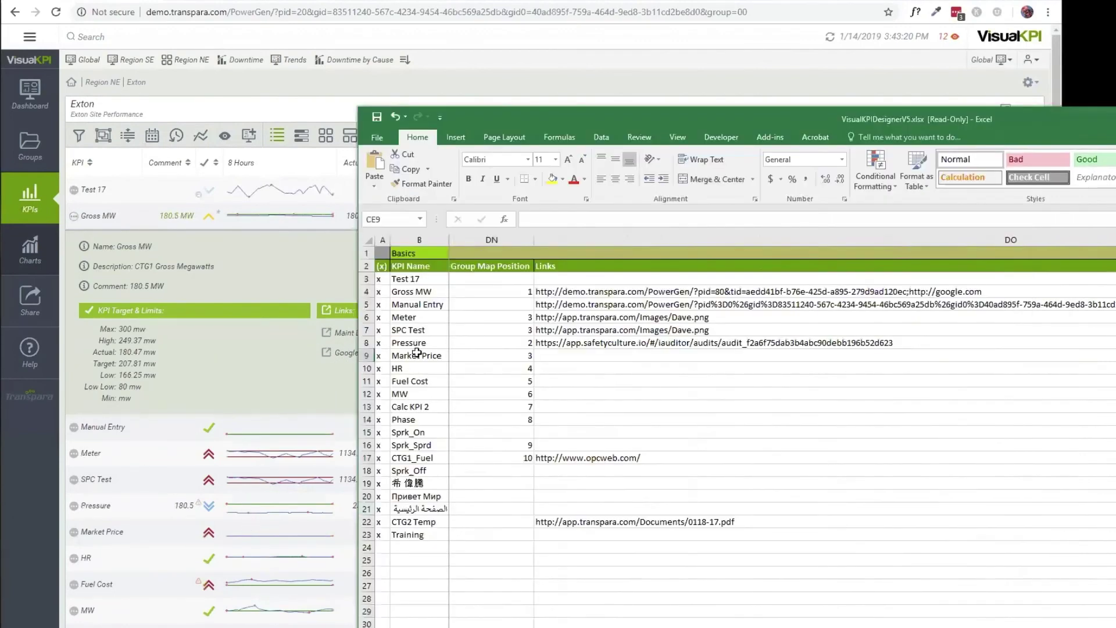
Examine the Links and Link Descriptions of Gross MW, including how semicolons separate multiple entries
left_click(421, 291)
left_click(651, 291)
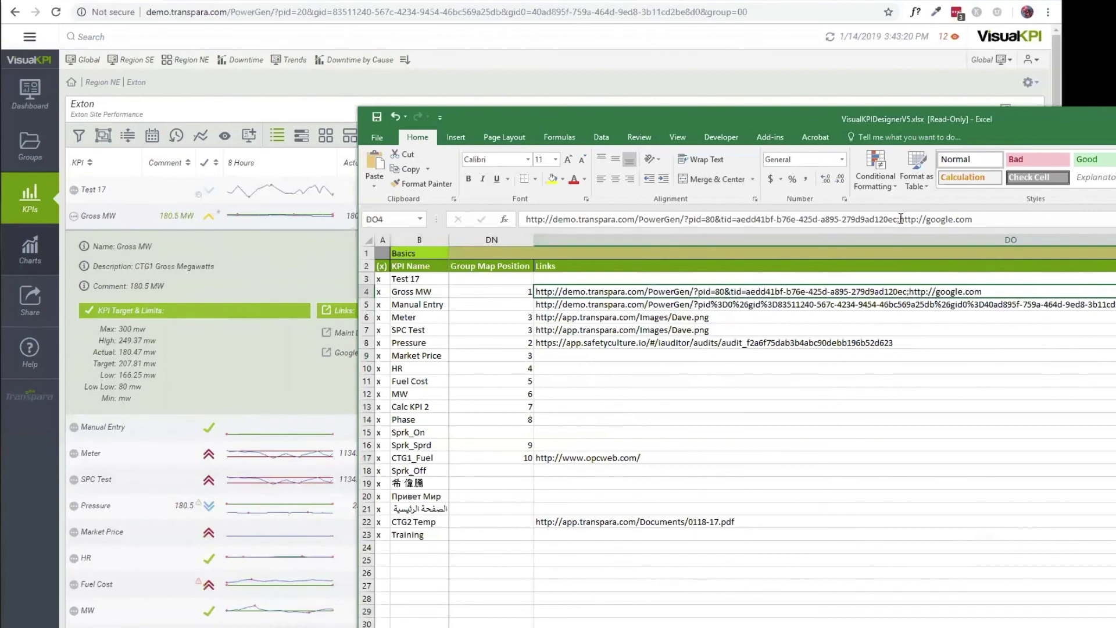
left_click_drag(897, 219, 900, 219)
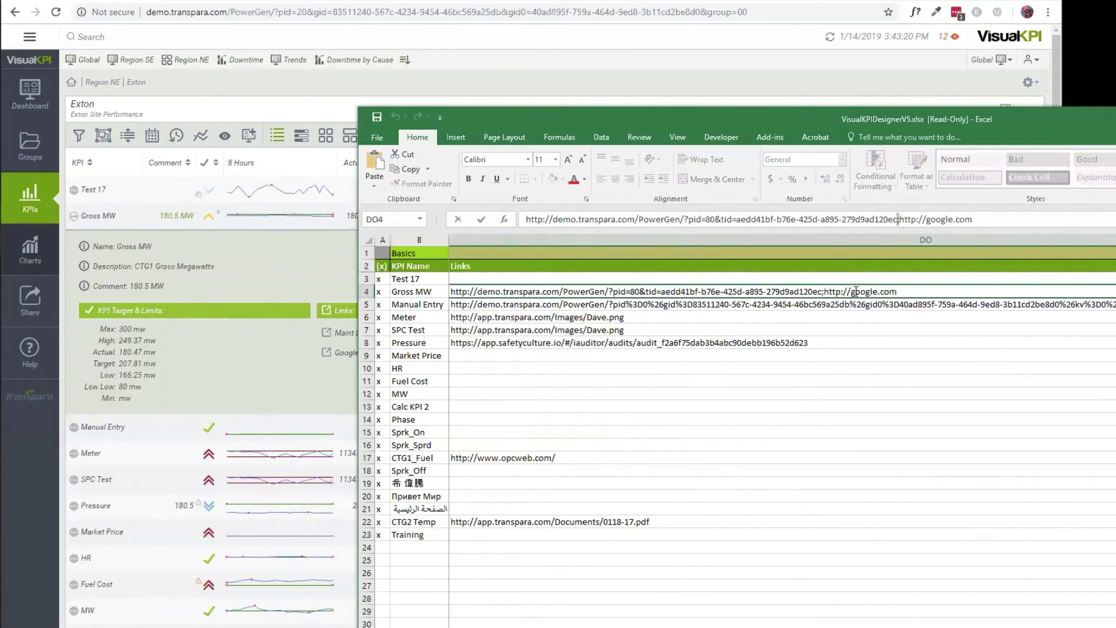
left_click(888, 317)
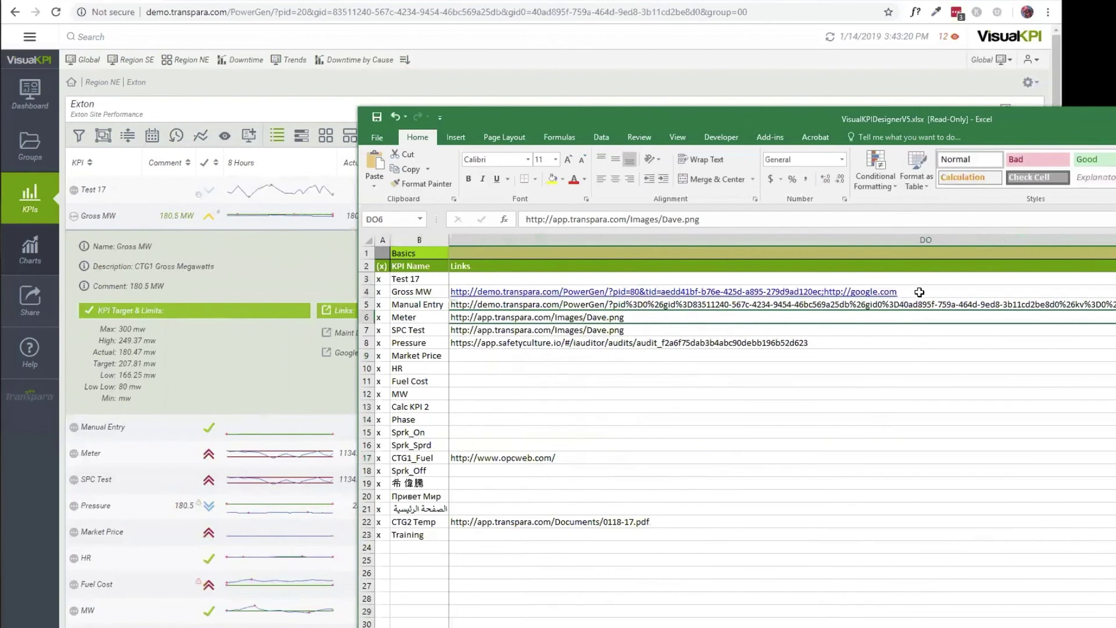
left_click(919, 292)
key("Tab")
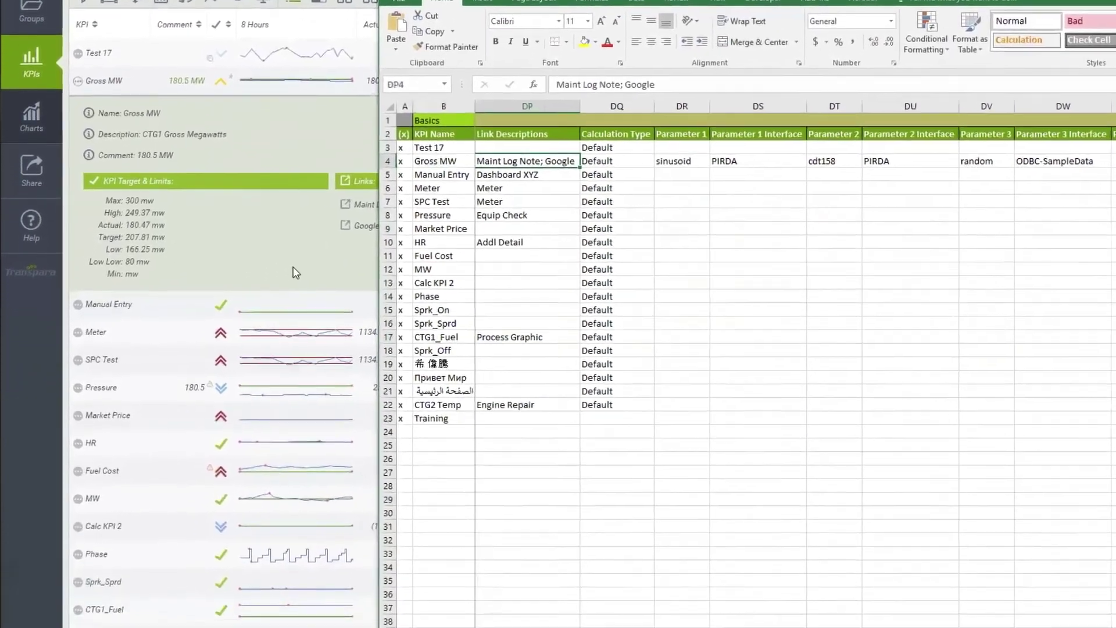
Switch to the Visual KPI site and open the links of Gross MW from its row
left_click(277, 396)
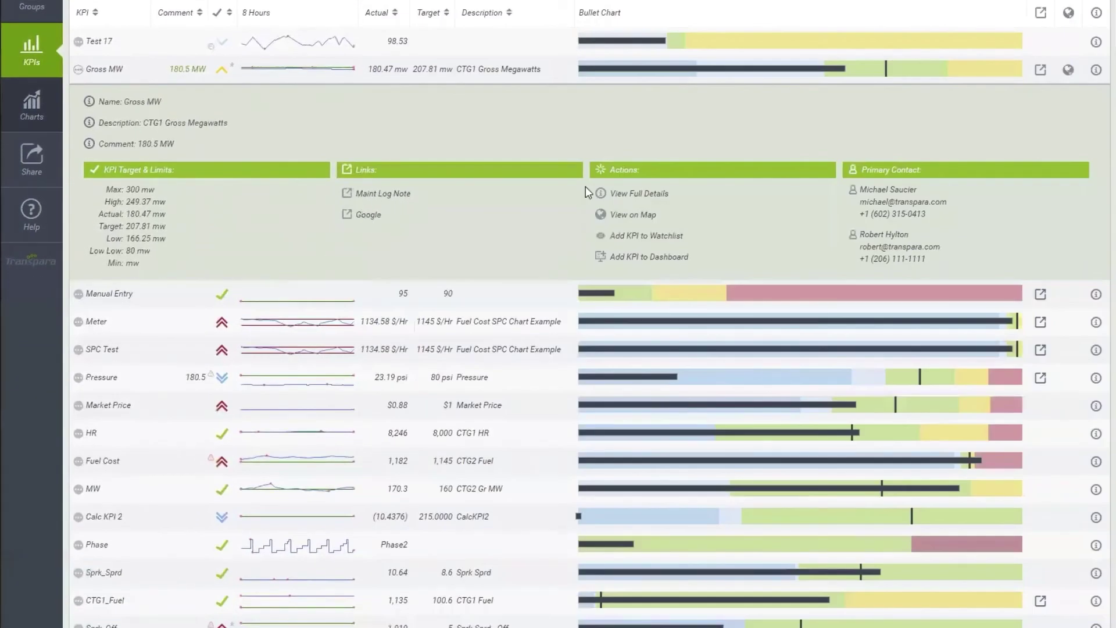
left_click(1041, 71)
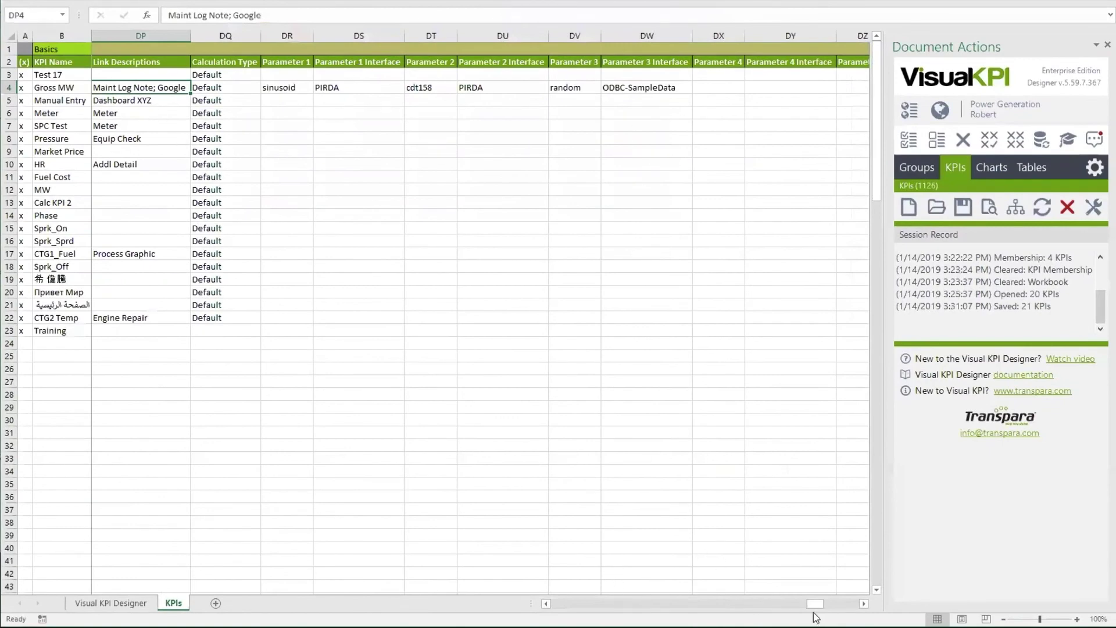
Locate the Extended columns in the KPIs worksheet and inspect the Info expression of Gross MW
left_click_drag(817, 604, 782, 606)
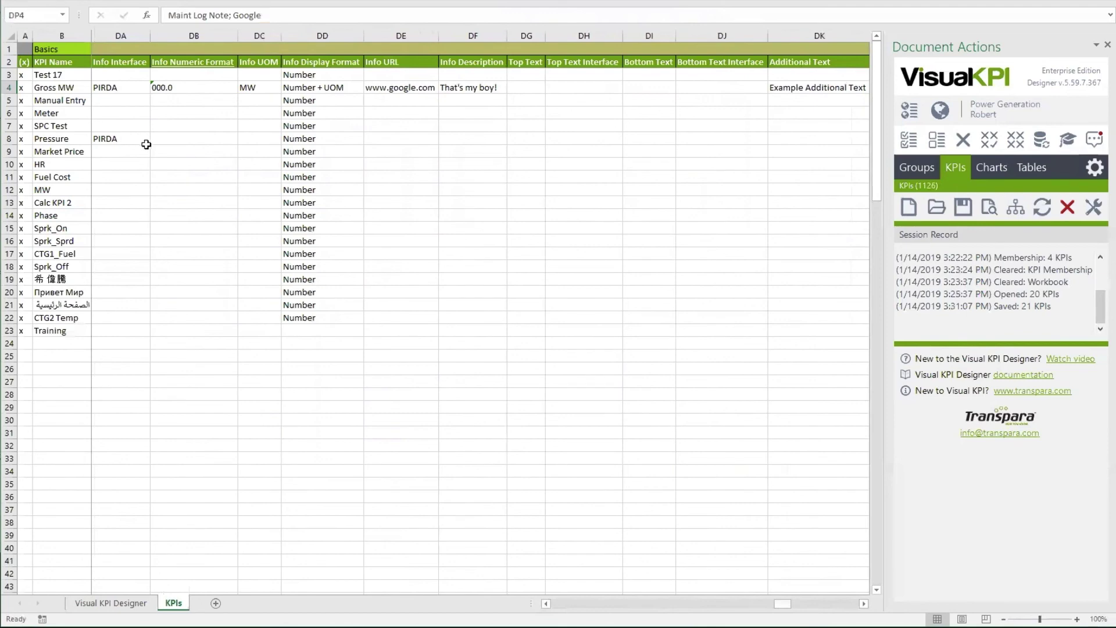
left_click(119, 75)
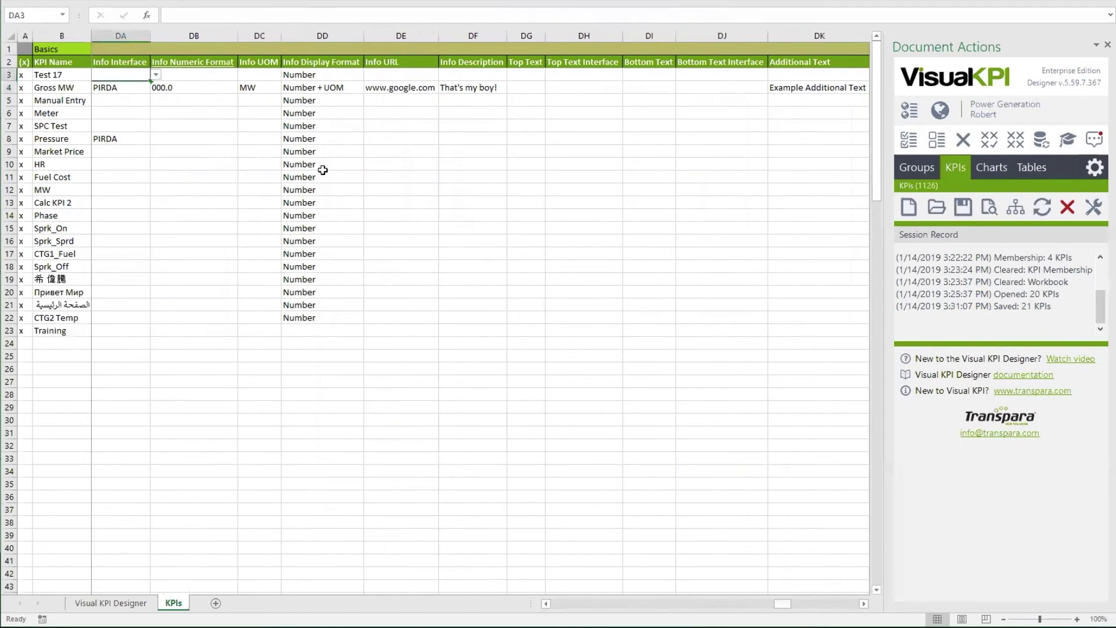
scroll(323, 169, "left", 2)
key("Left")
key("Down")
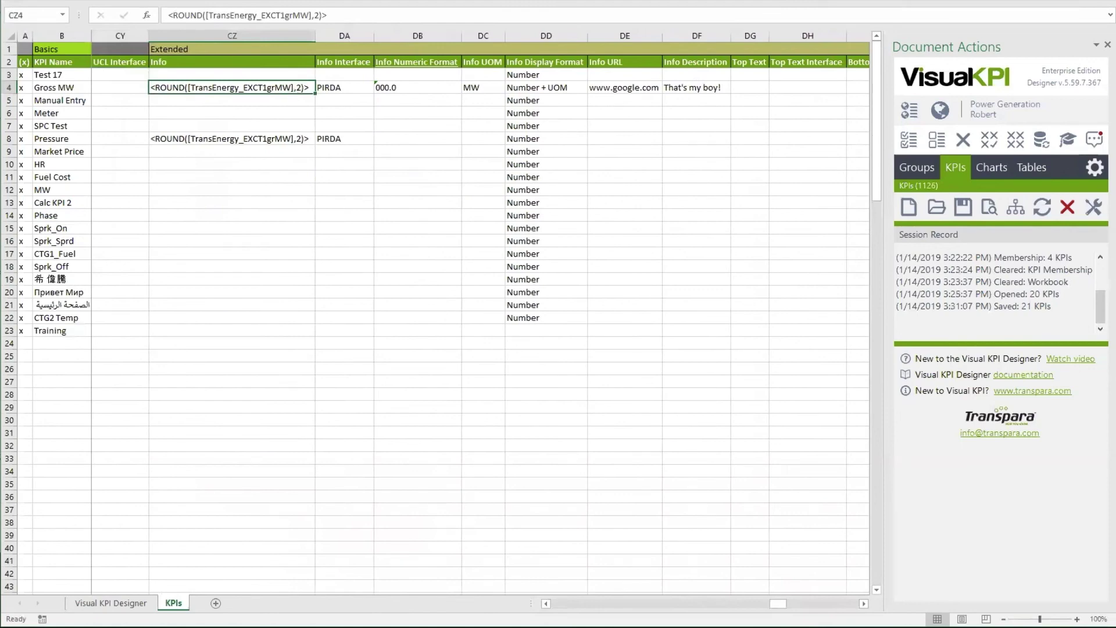
Examine the Info Interface, Numeric Format, UOM, Display Format, URL and Description entries of Gross MW
left_click(354, 87)
left_click(435, 88)
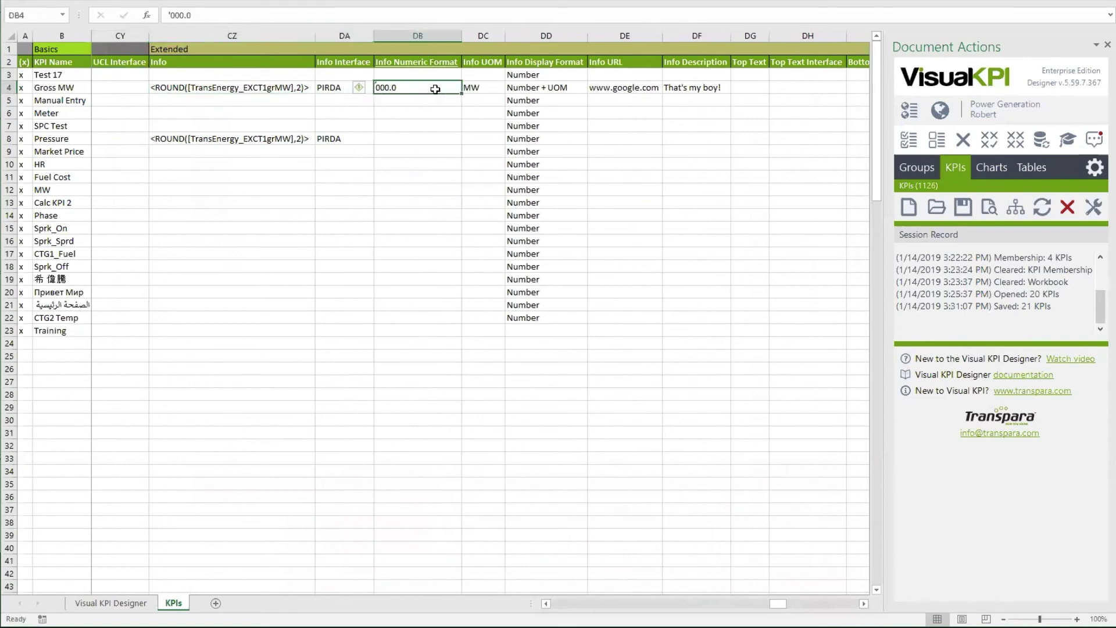
left_click(488, 86)
left_click(552, 88)
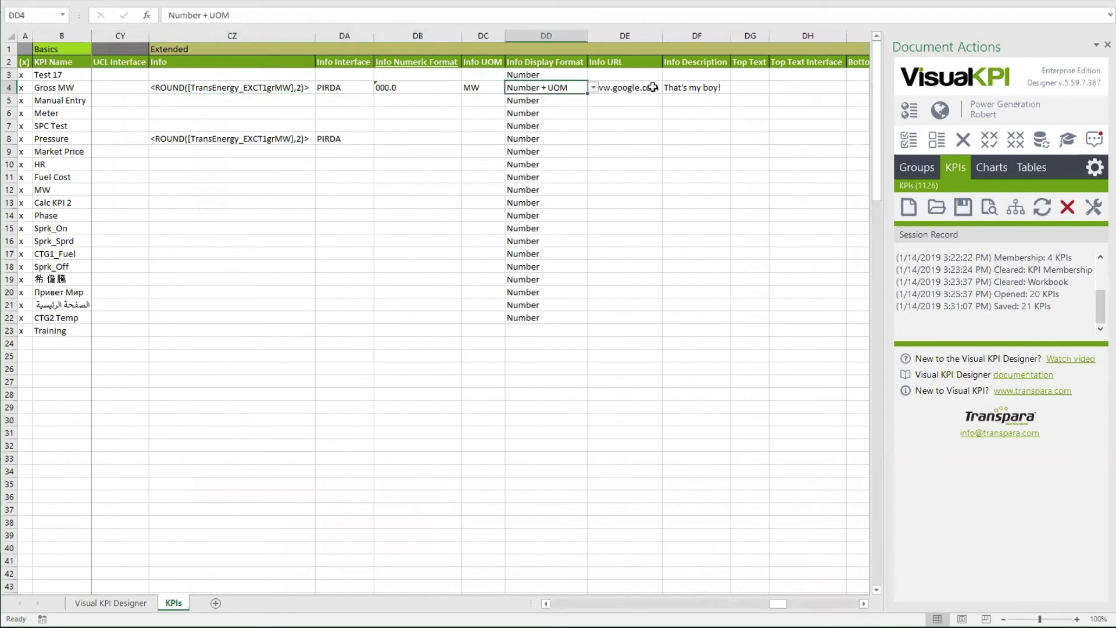
left_click(655, 89)
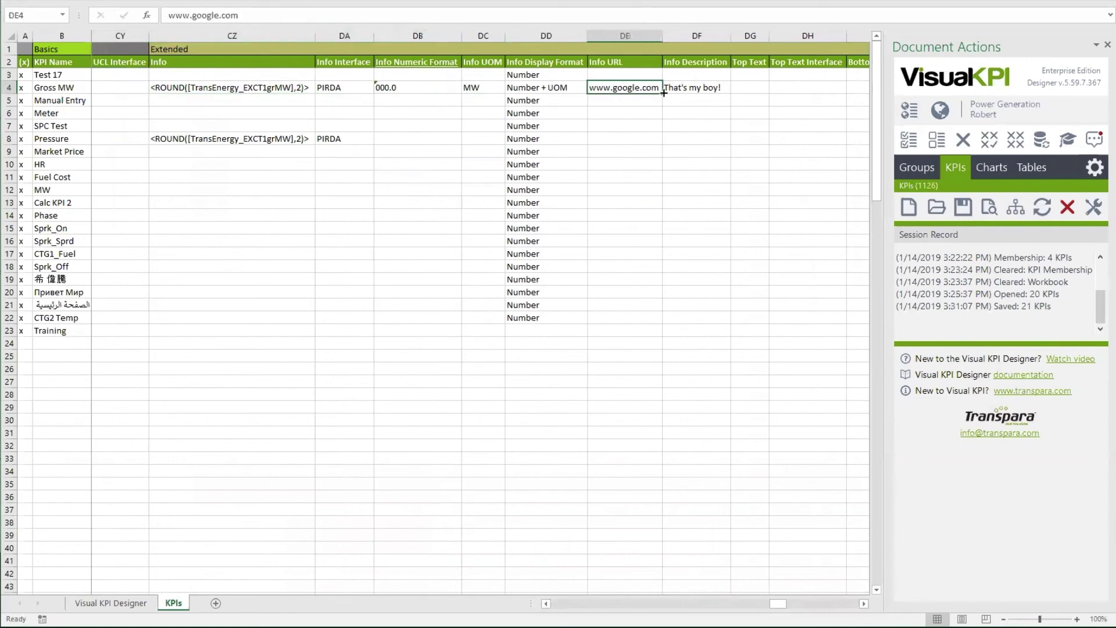
left_click(694, 90)
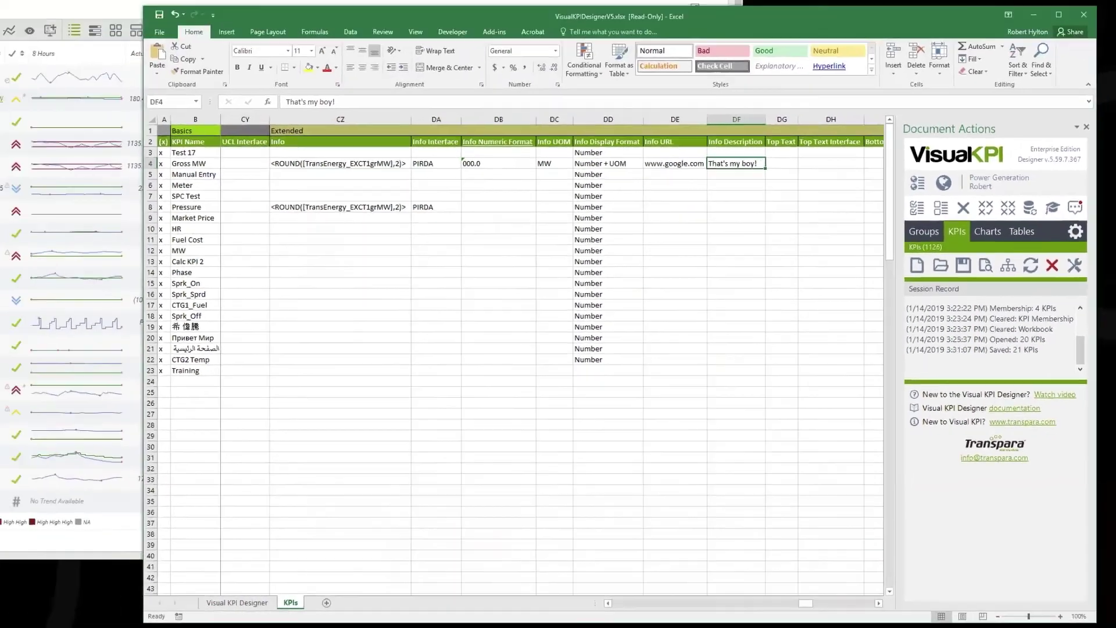
Switch to the Visual KPI site, follow the Info value link of Gross MW, and go back to the KPI list
left_click(157, 187)
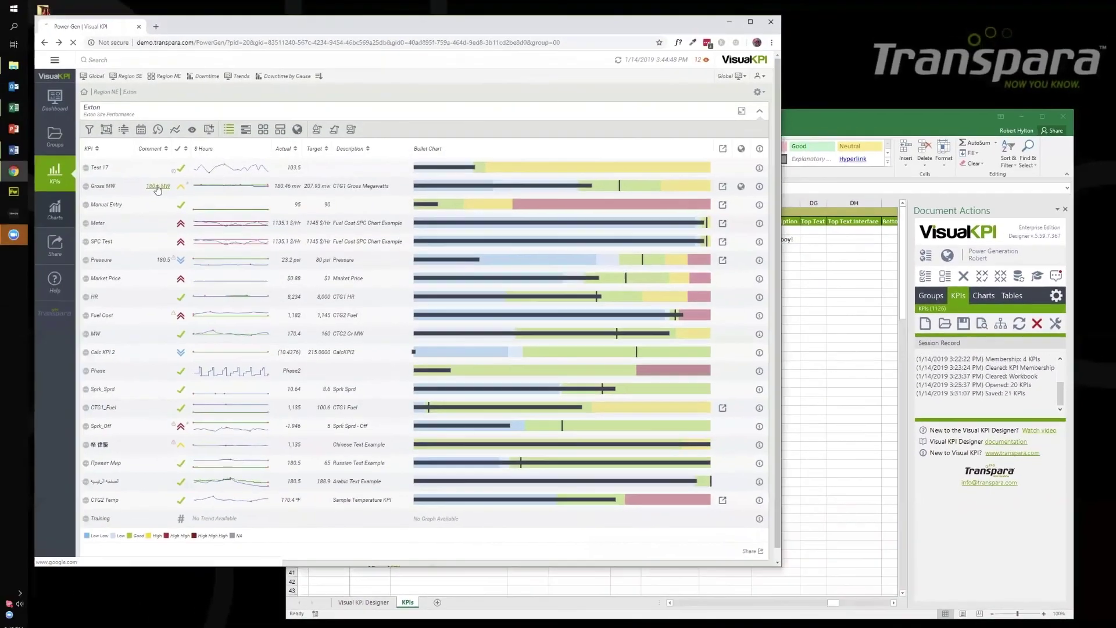
left_click(44, 42)
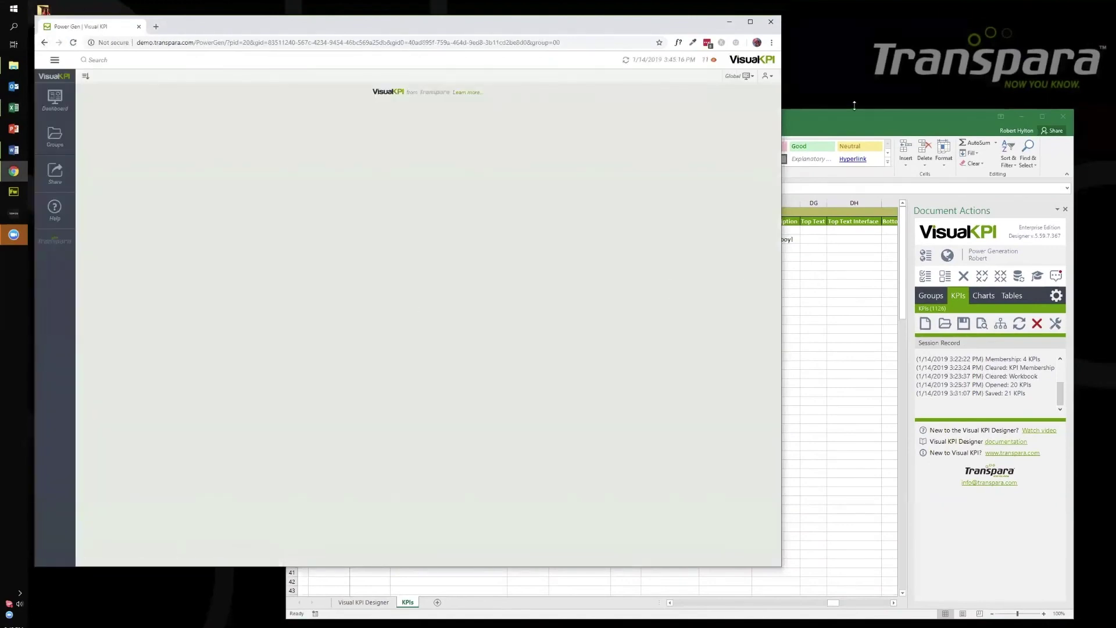